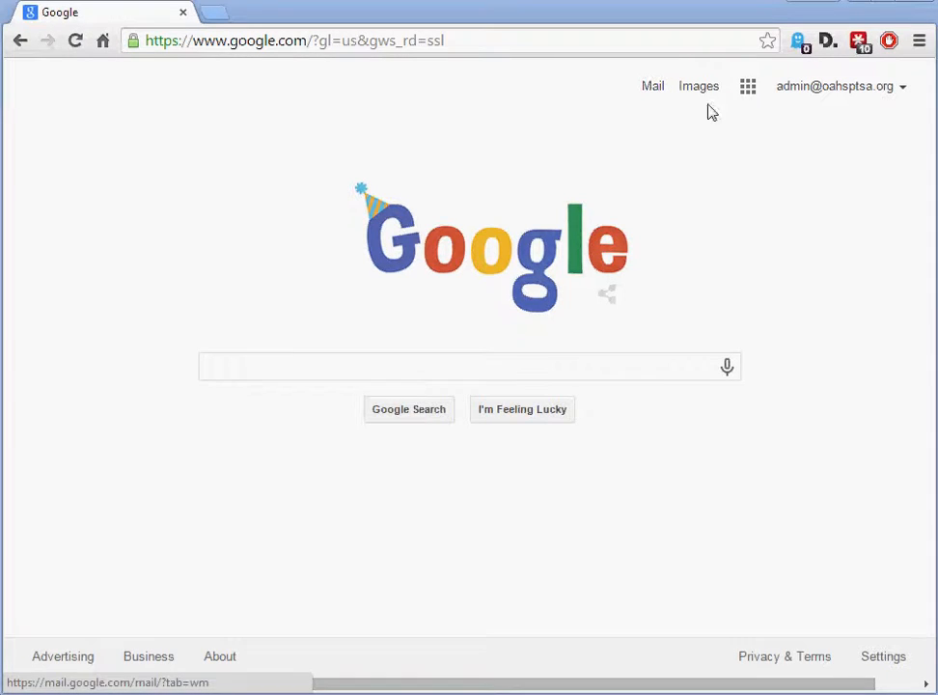
Open Mail from the Google home page and open the Sep 22 message about scholarship, grant and award programs
left_click(749, 89)
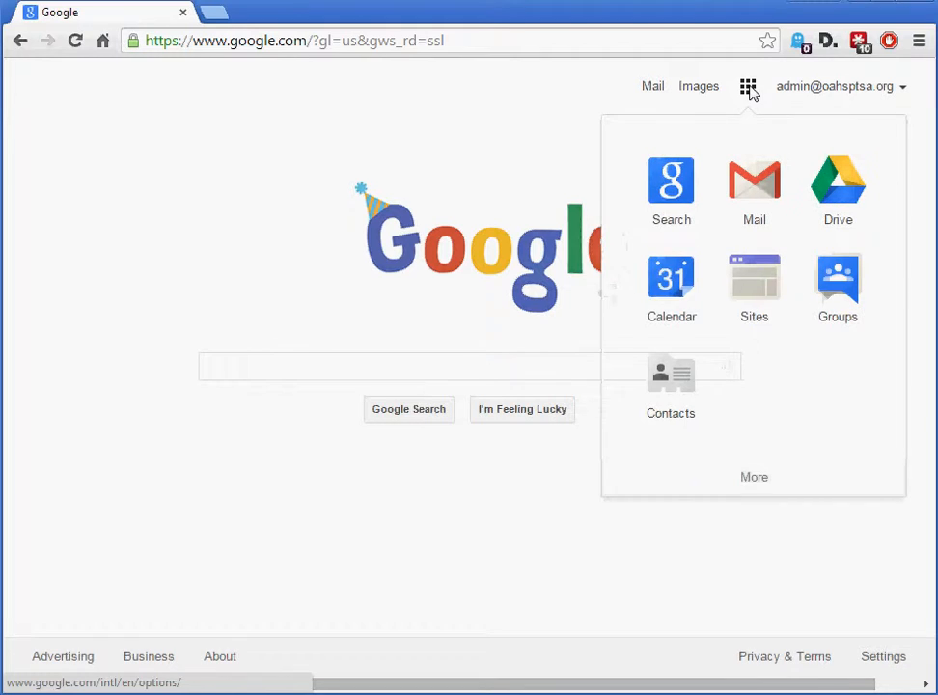
left_click(761, 189)
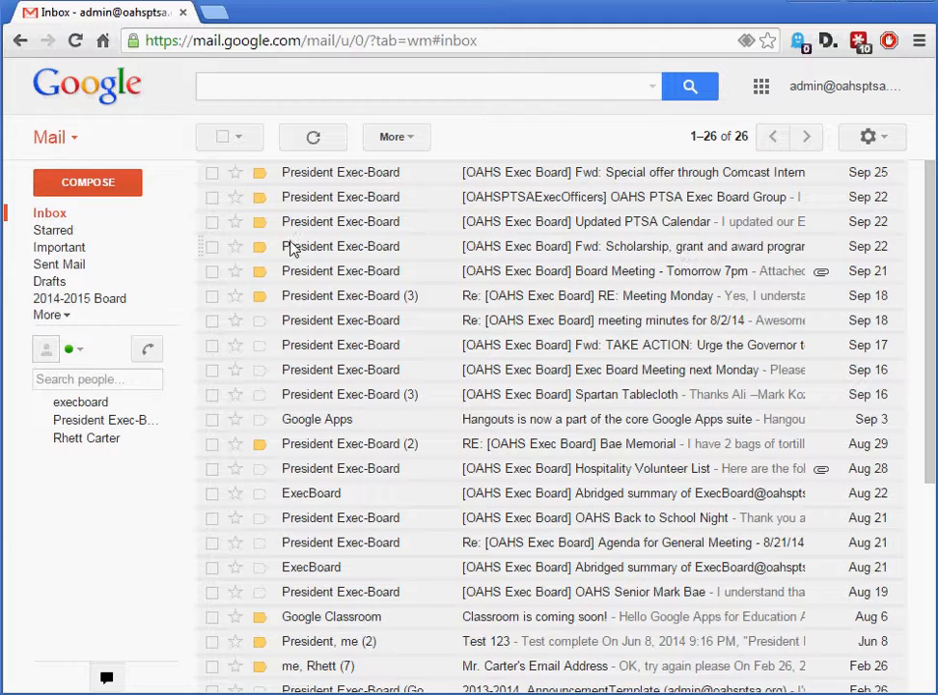
left_click(365, 252)
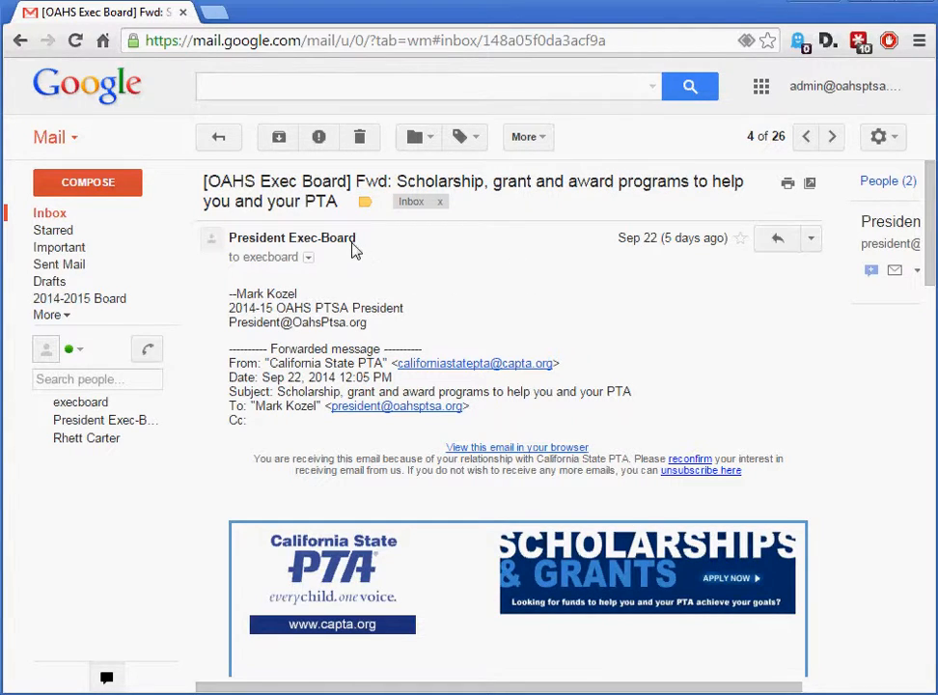
Check the contact details of the message's sender and recipient and read through the forwarded scholarship newsletter
mouse_move(352, 249)
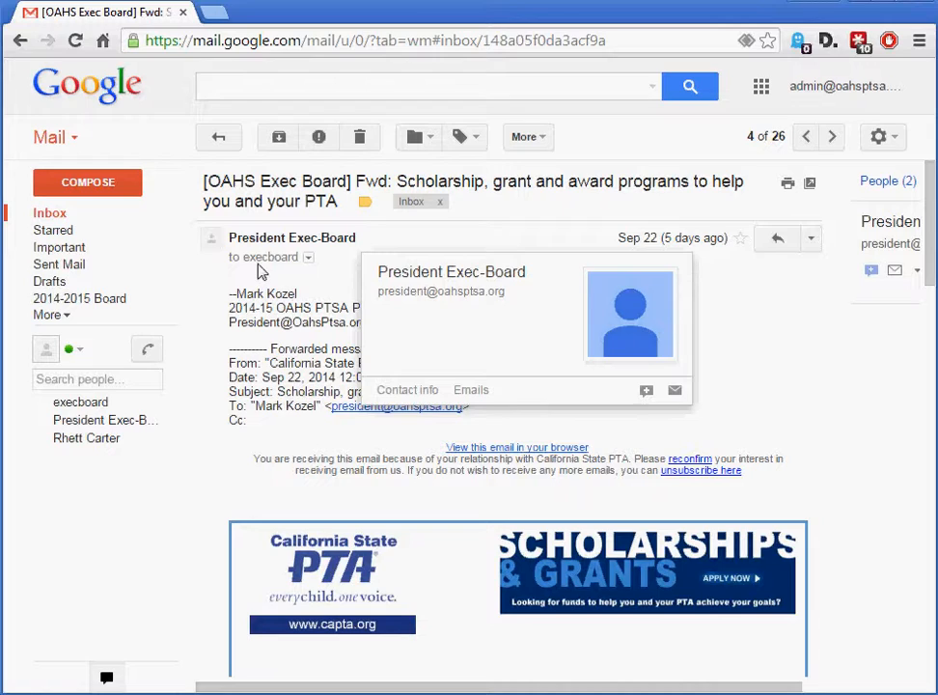
mouse_move(264, 273)
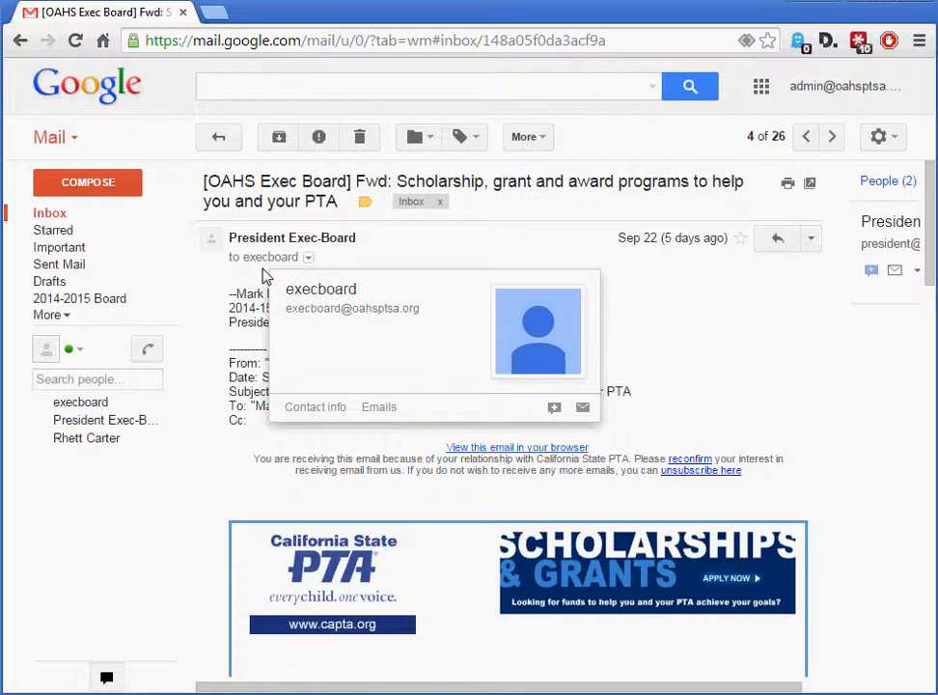
mouse_move(267, 243)
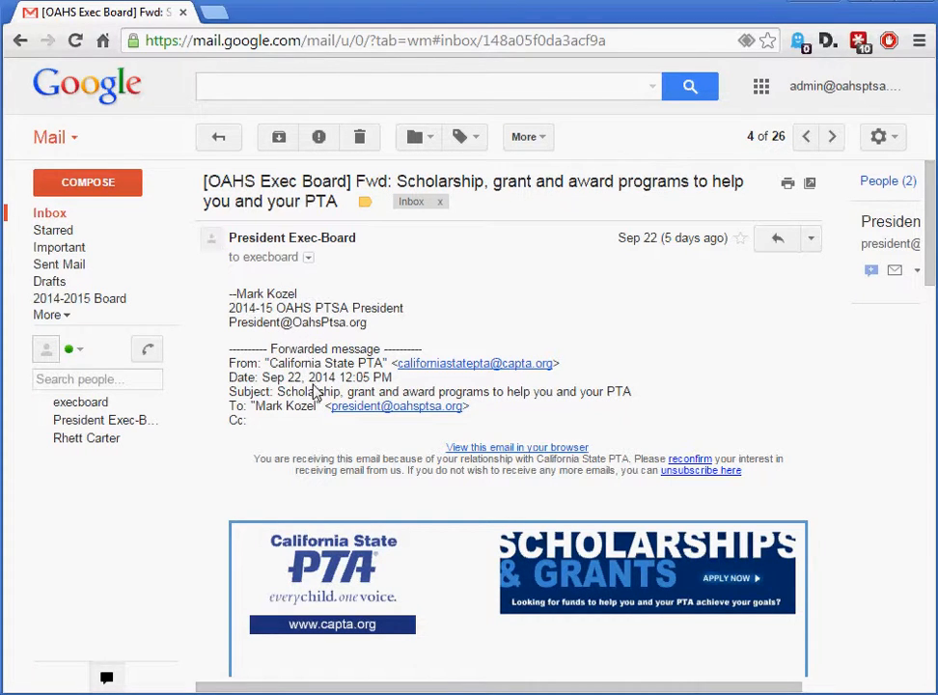
scroll(311, 347, "down", 5)
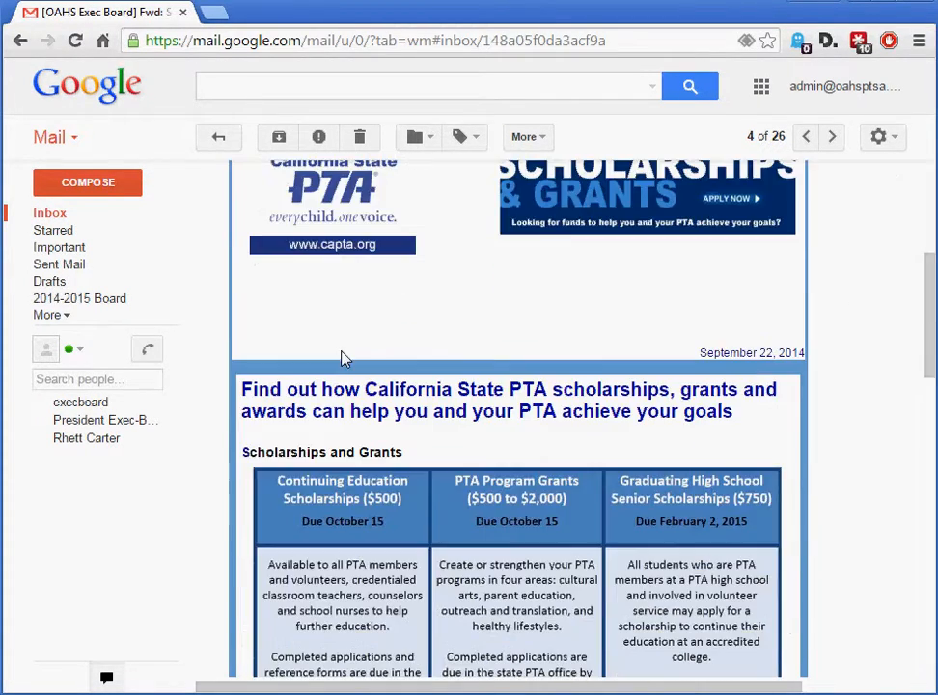
scroll(362, 384, "down", 9)
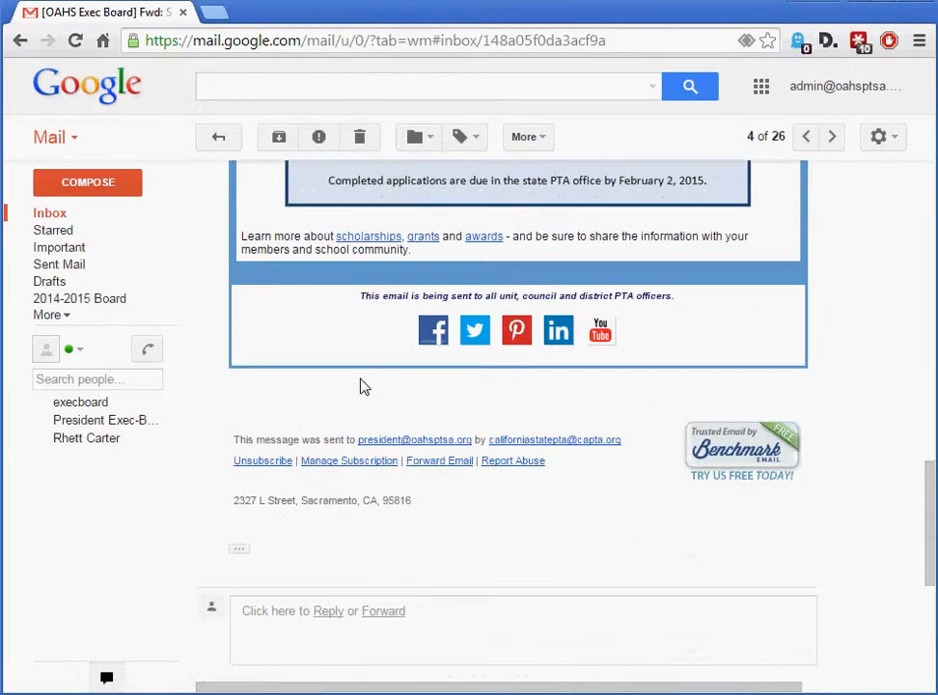
scroll(475, 549, "up", 14)
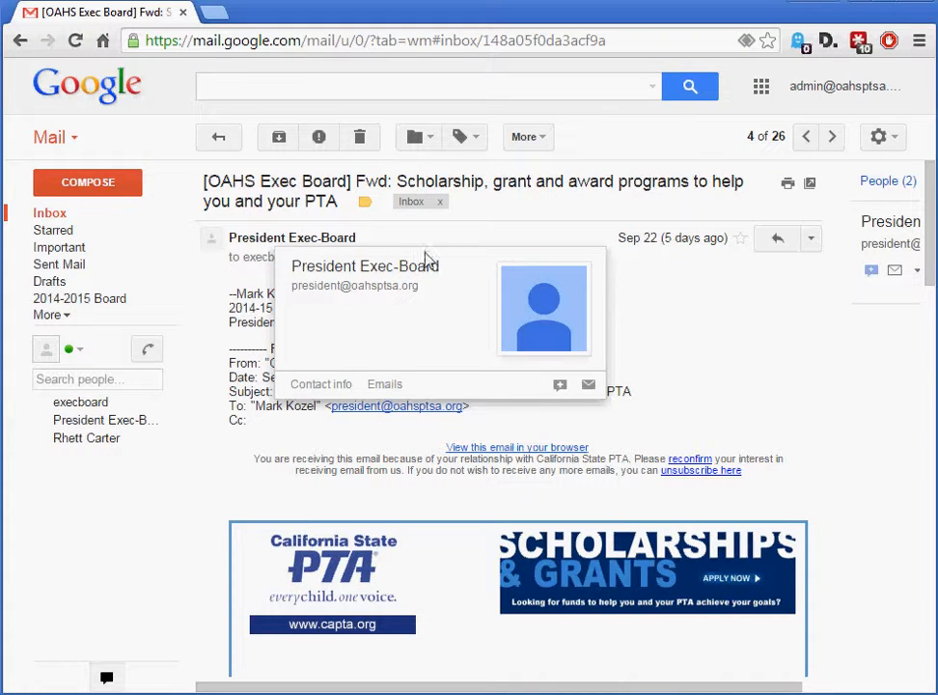
Start a reply to the scholarship message, check its recipient and discard the draft
left_click(776, 242)
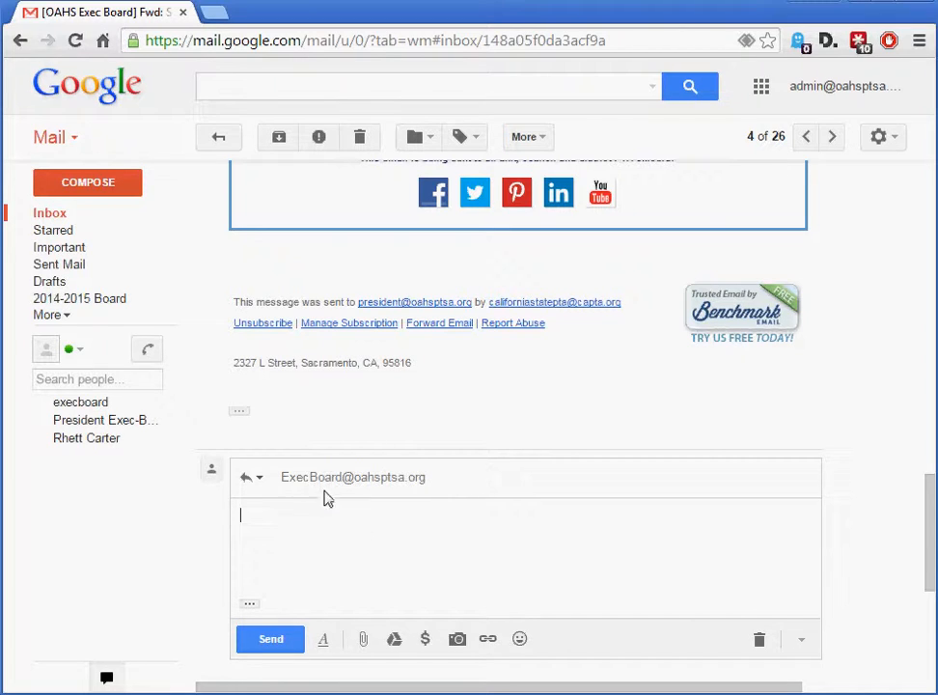
mouse_move(403, 482)
left_click(762, 641)
scroll(716, 444, "up", 15)
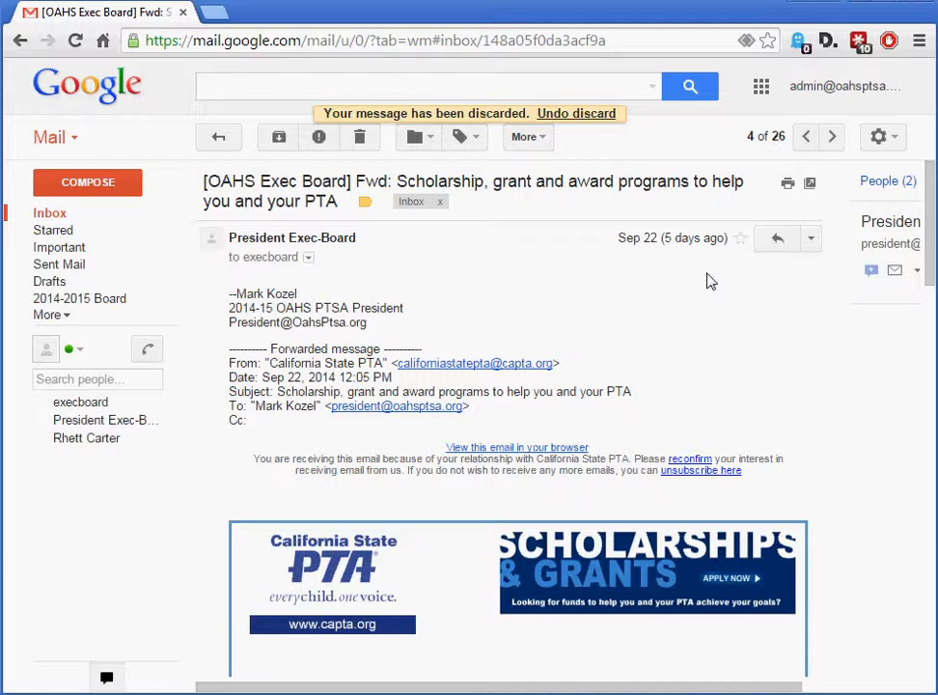
Start forwarding the scholarship message and discard the forward draft
left_click(813, 241)
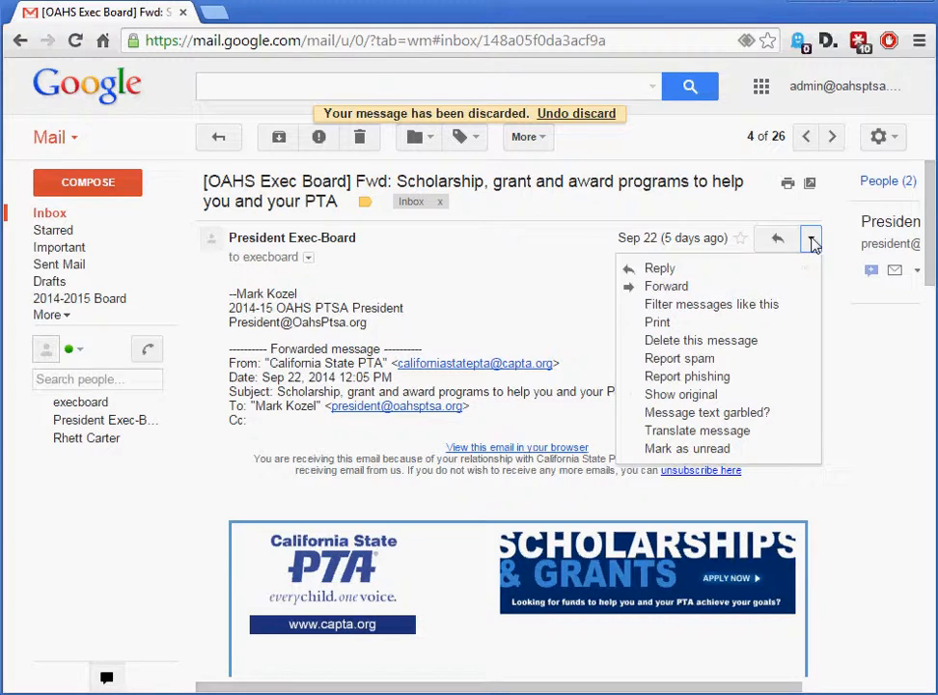
left_click(665, 286)
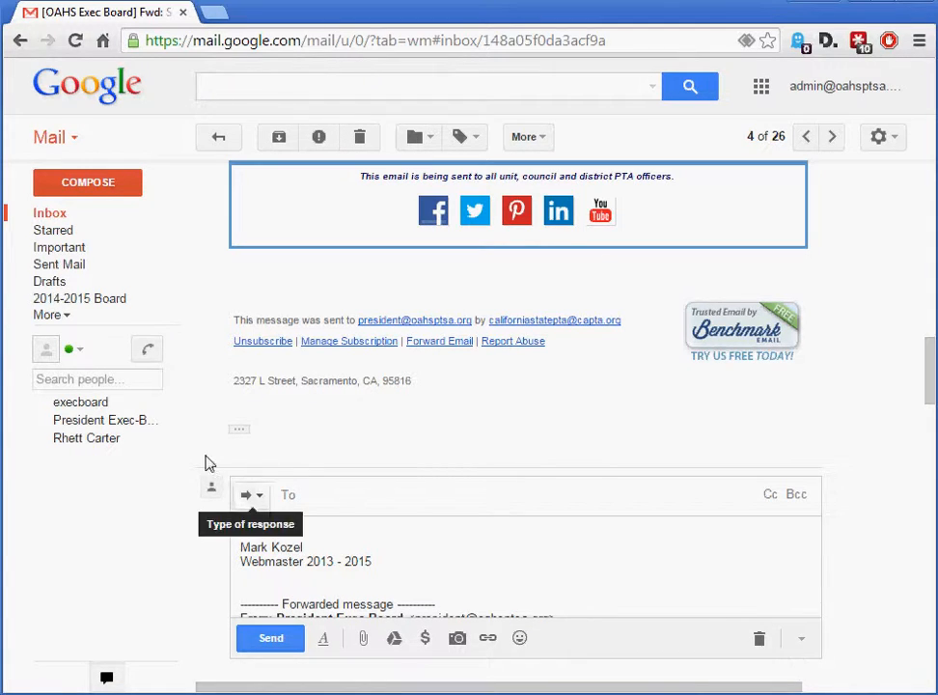
left_click(763, 641)
scroll(767, 386, "up", 15)
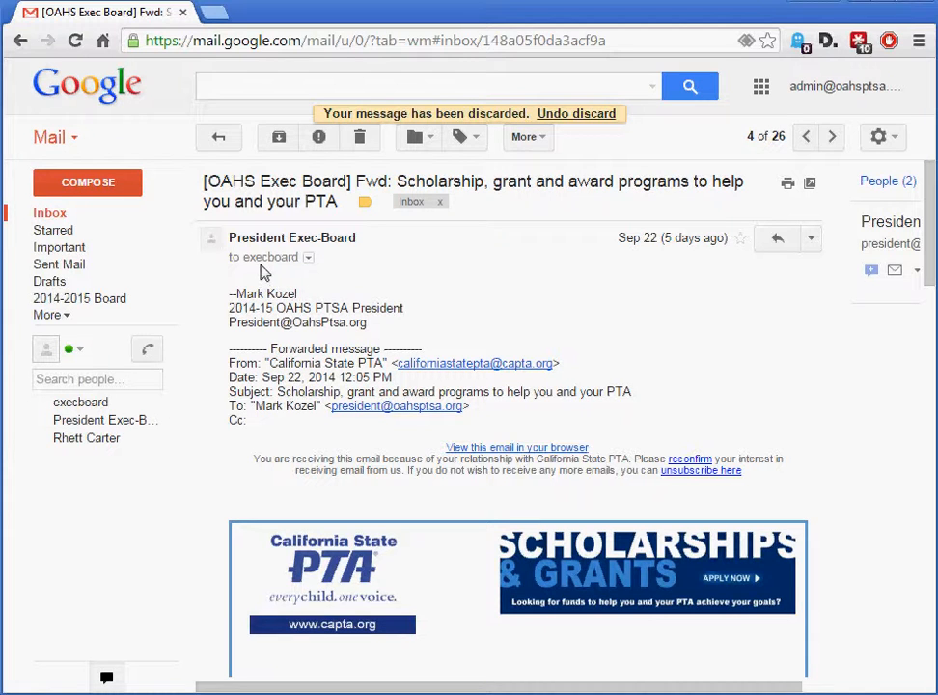
Start another reply to the board group through the message's additional options and discard the draft
mouse_move(263, 268)
left_click(811, 238)
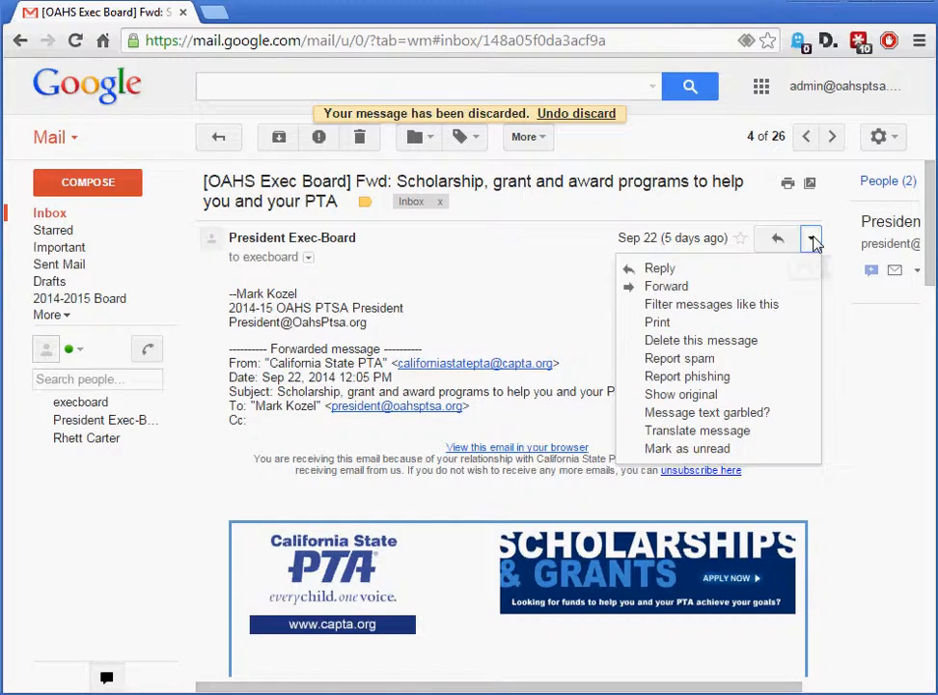
left_click(731, 273)
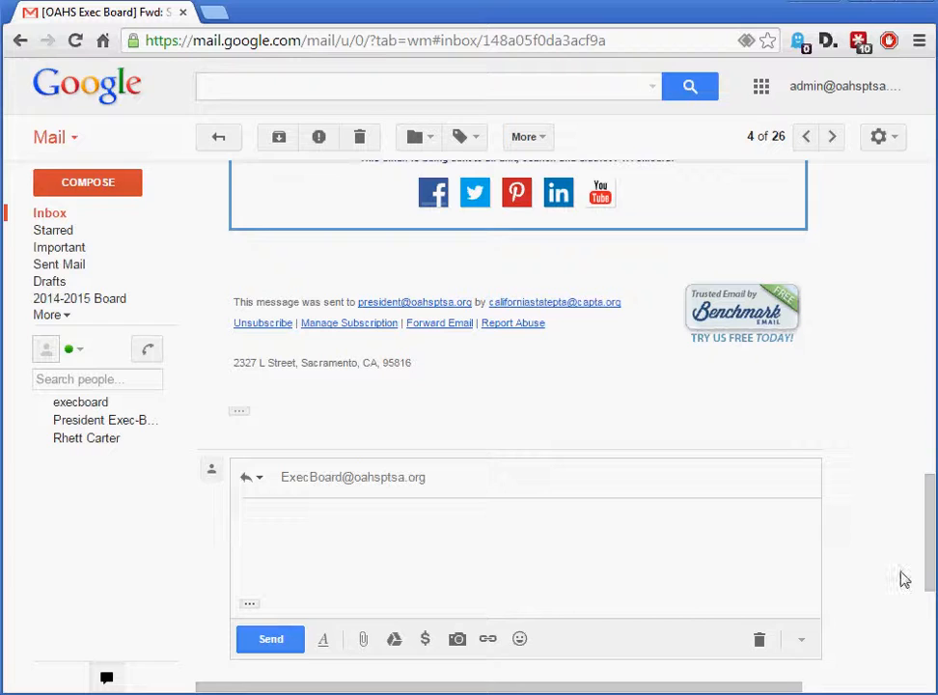
left_click(759, 642)
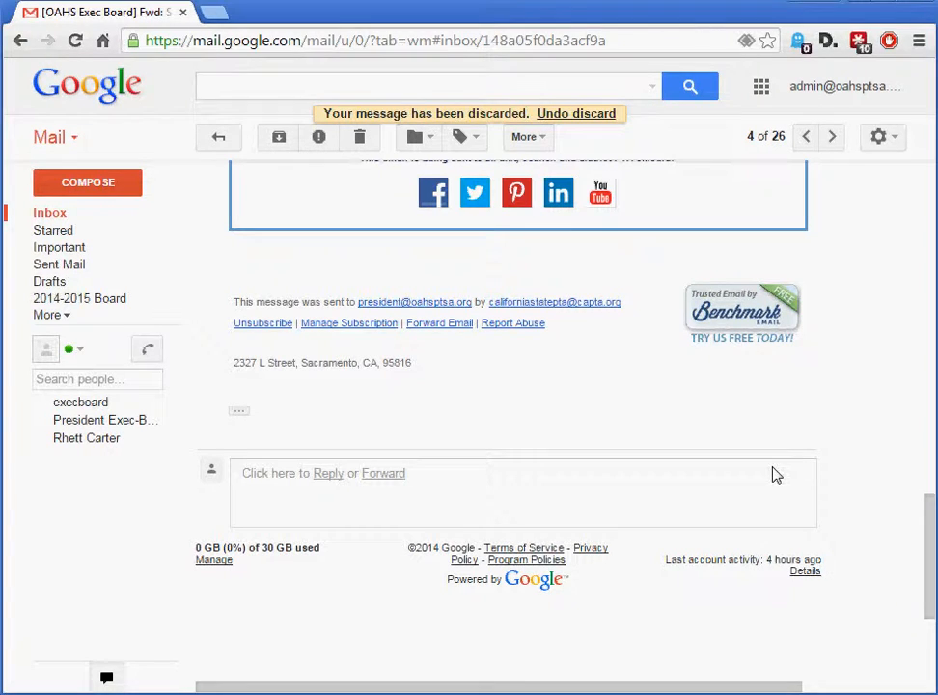
scroll(777, 475, "up", 12)
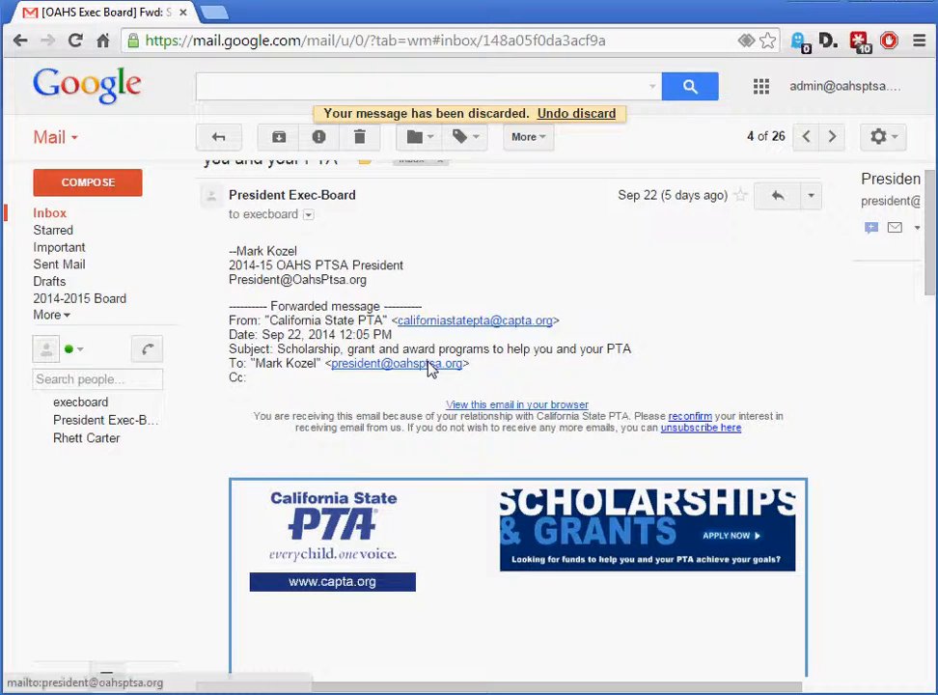
scroll(431, 370, "up", 1)
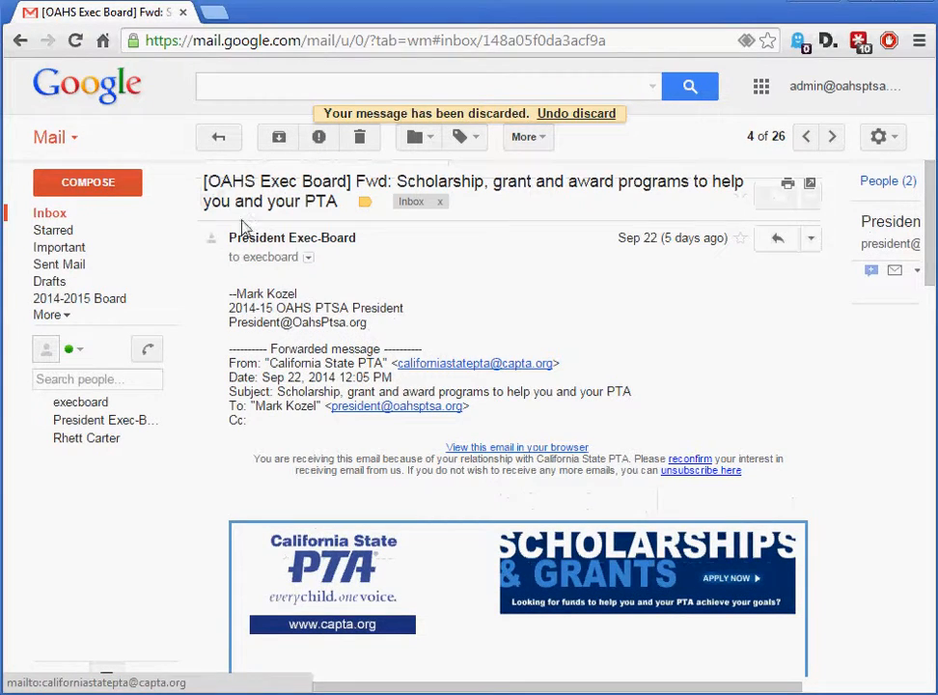
Return to the inbox and look through the whole list of messages down to the oldest ones
left_click(48, 213)
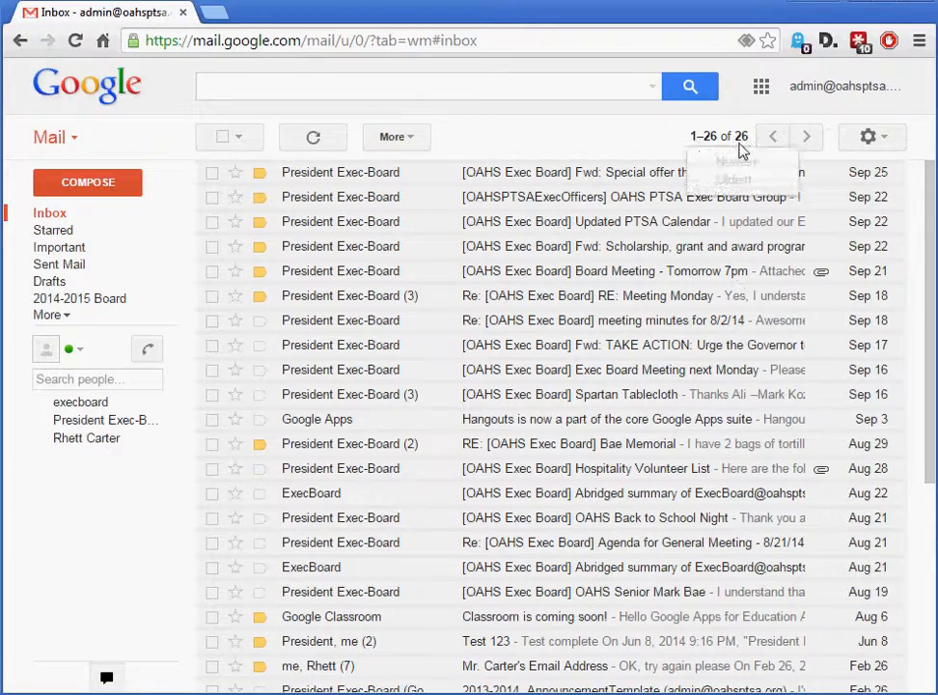
scroll(530, 349, "down", 4)
scroll(605, 439, "up", 4)
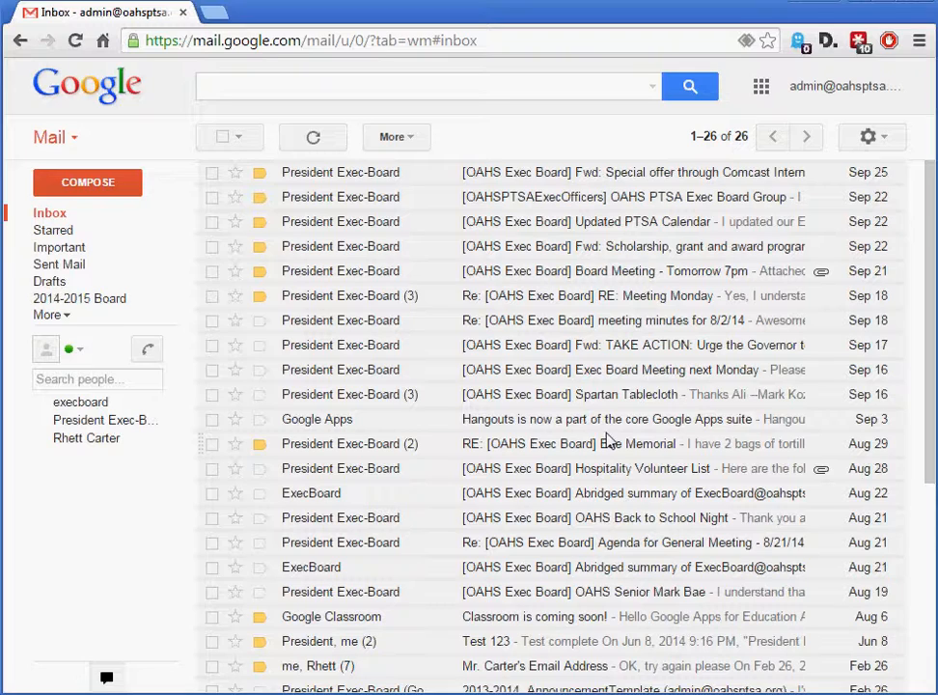
scroll(608, 440, "down", 4)
scroll(603, 550, "up", 4)
scroll(340, 414, "down", 3)
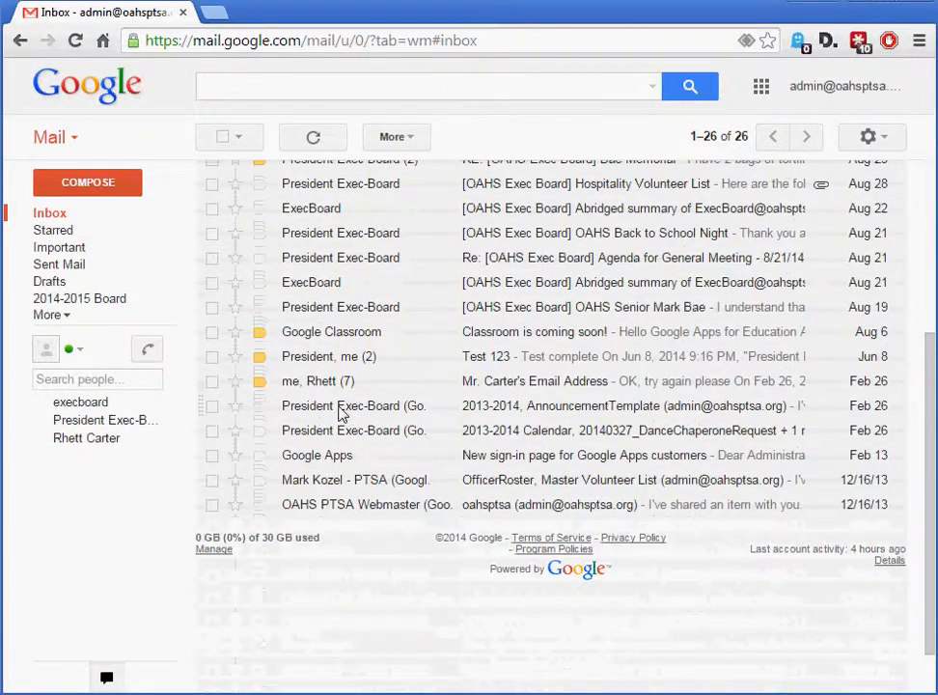
scroll(314, 488, "up", 3)
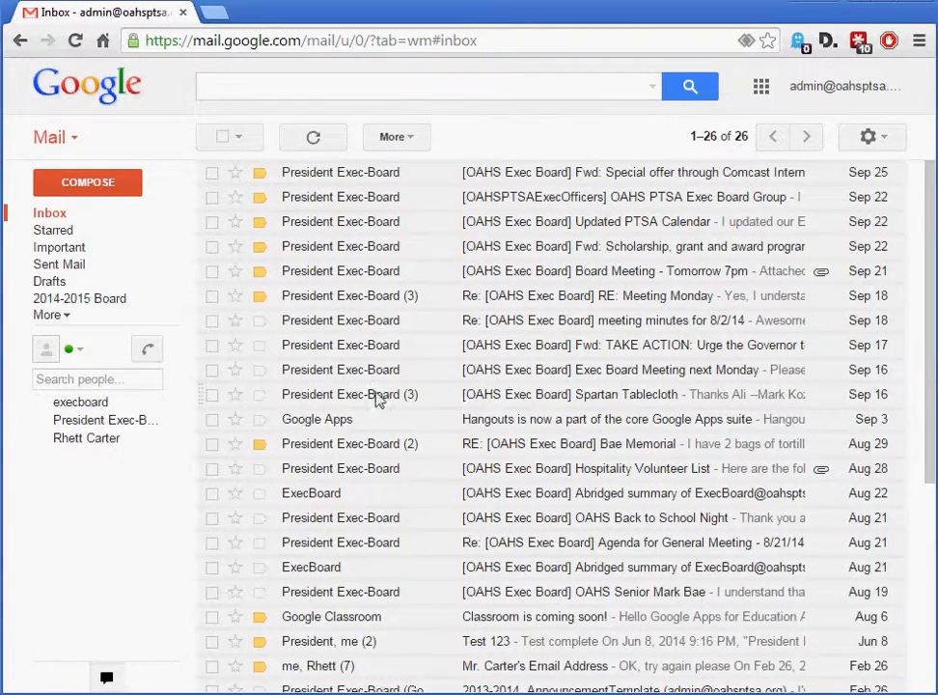
Move the Google Apps message about Hangouts from the inbox to a new label named "Google Stuff"
mouse_move(314, 426)
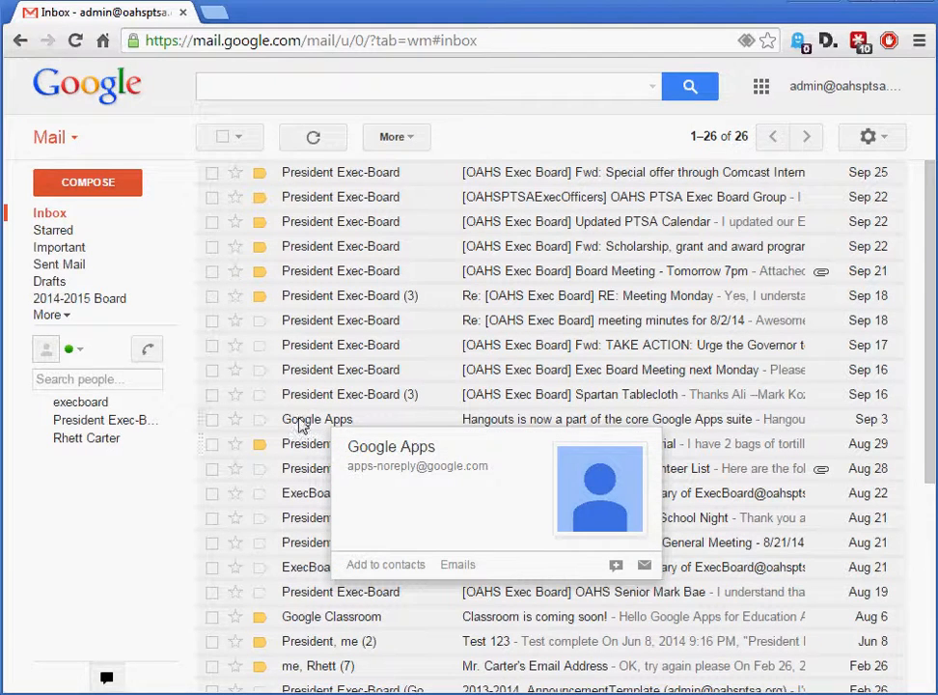
left_click(212, 420)
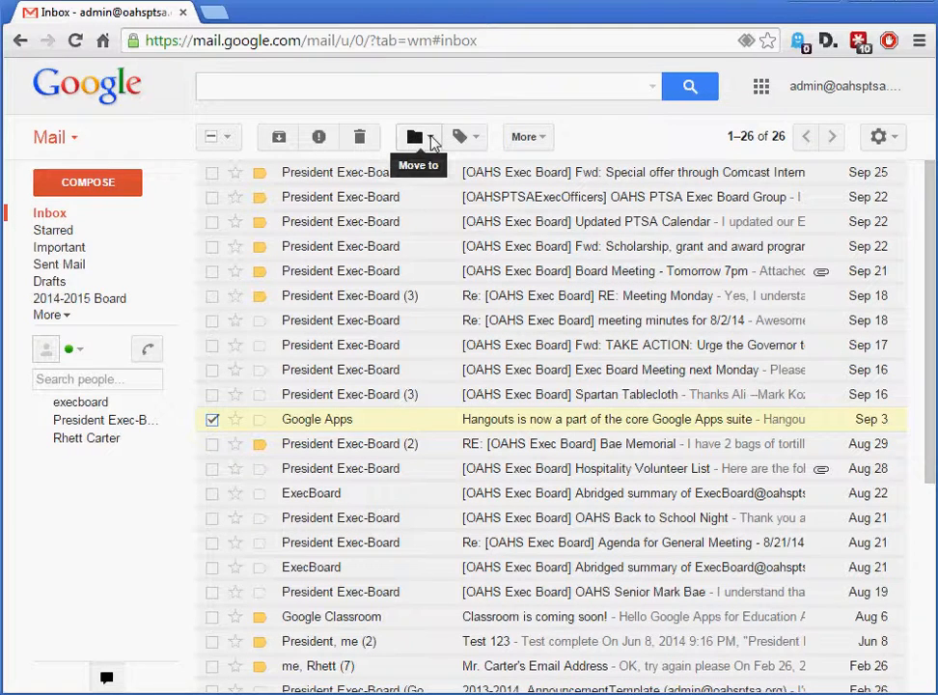
left_click(432, 142)
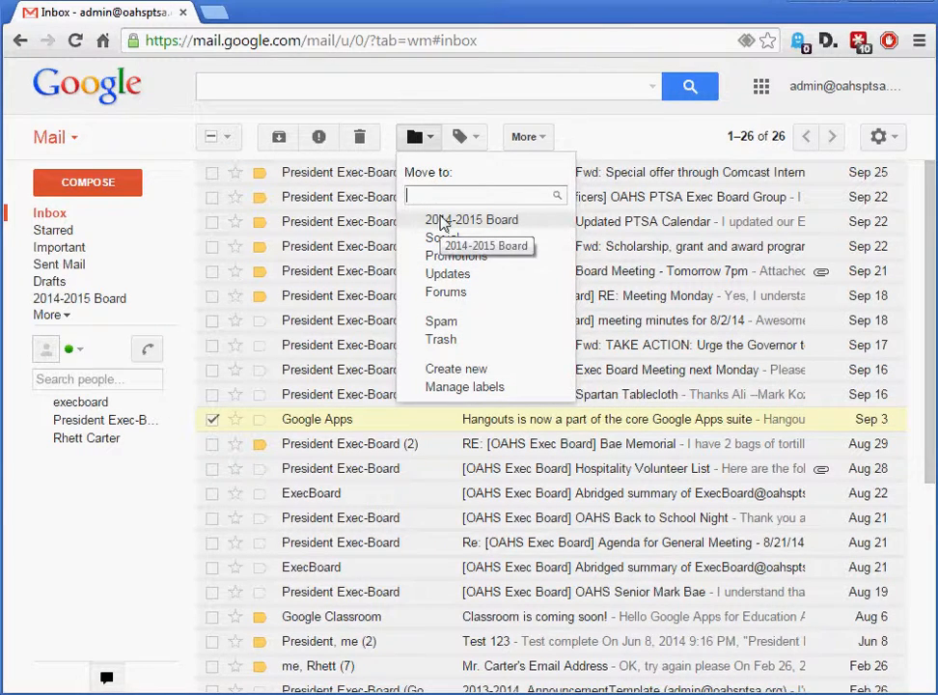
left_click(456, 373)
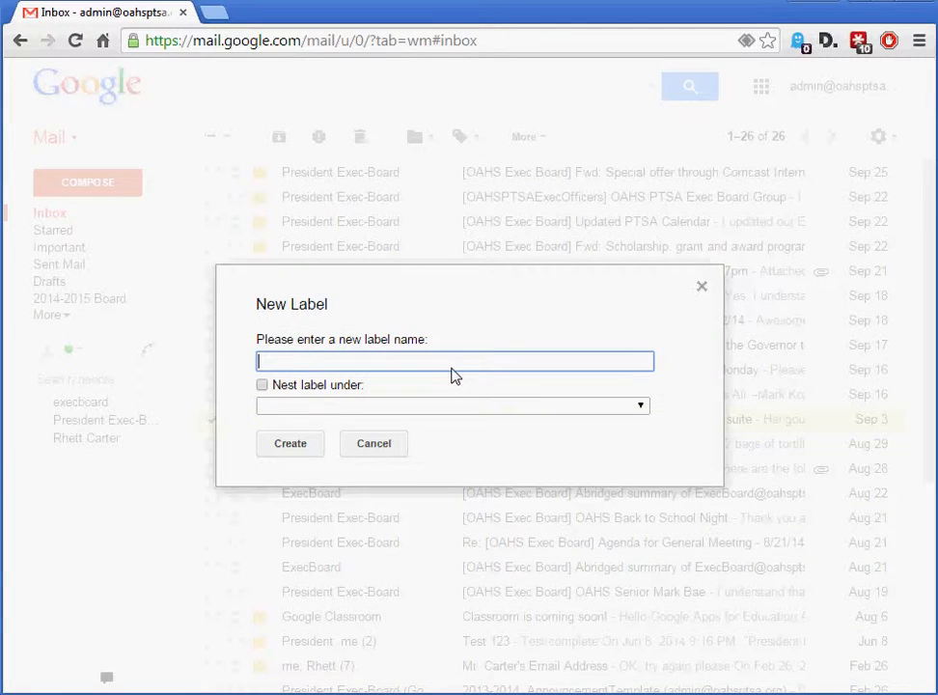
type("Google Stuff")
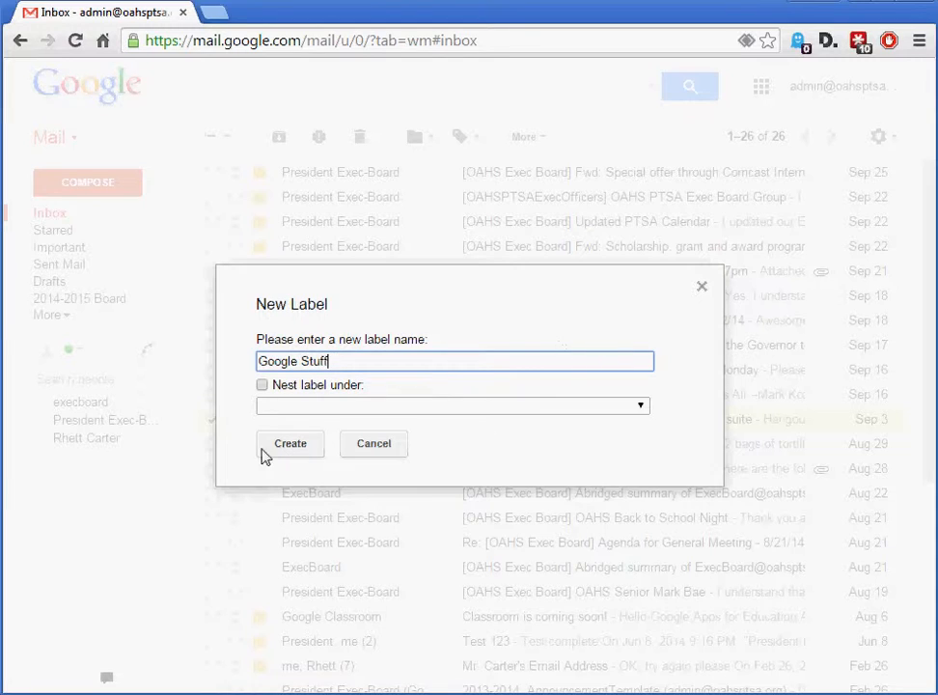
left_click(287, 445)
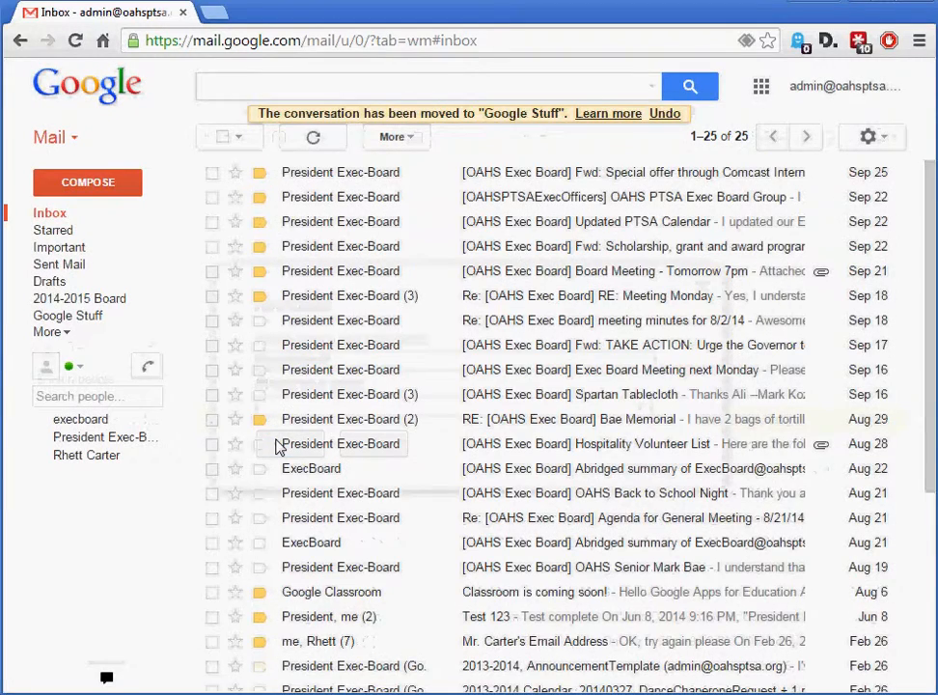
Open the Hangouts message filed under the Google Stuff label and review its available message actions
scroll(411, 555, "down", 3)
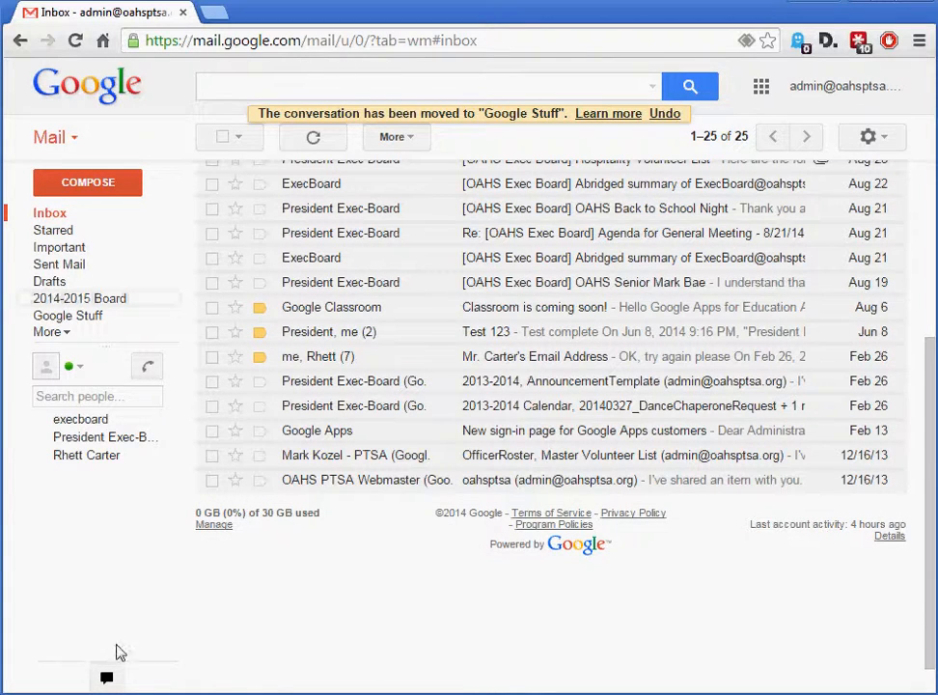
left_click(74, 317)
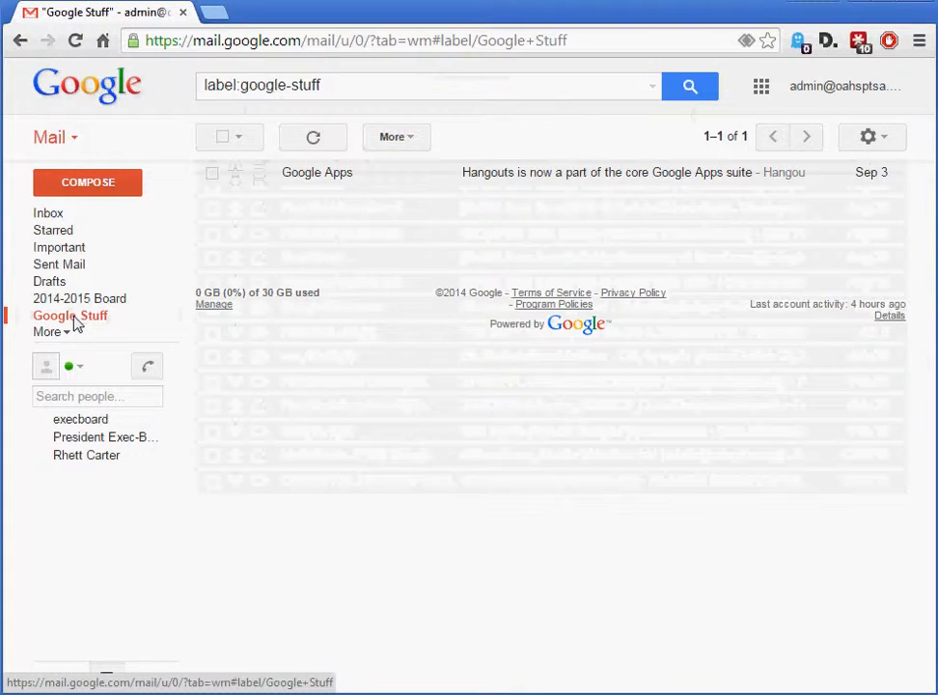
left_click(329, 176)
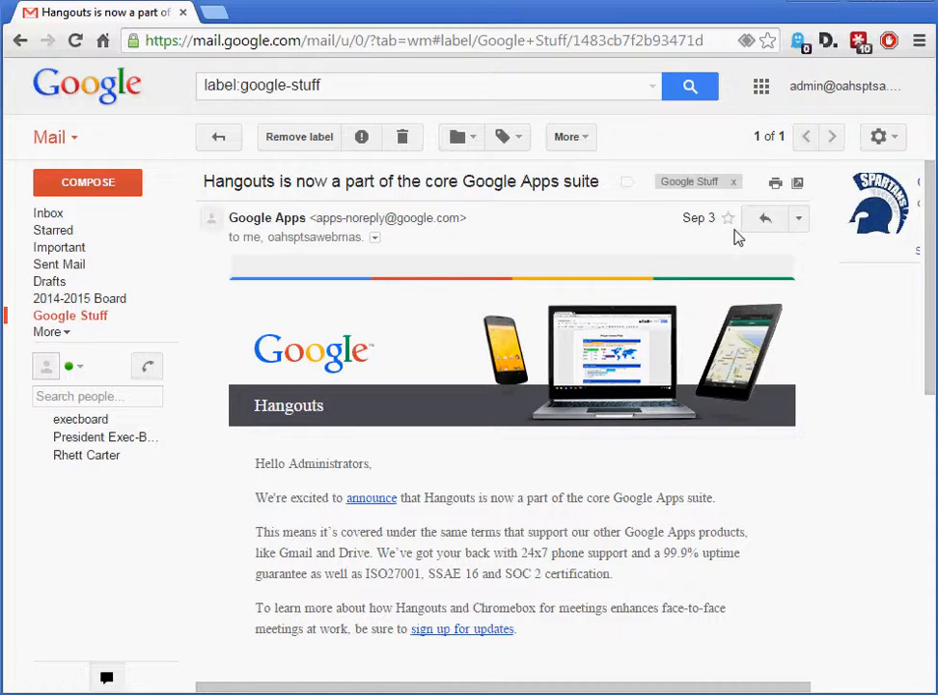
left_click(799, 220)
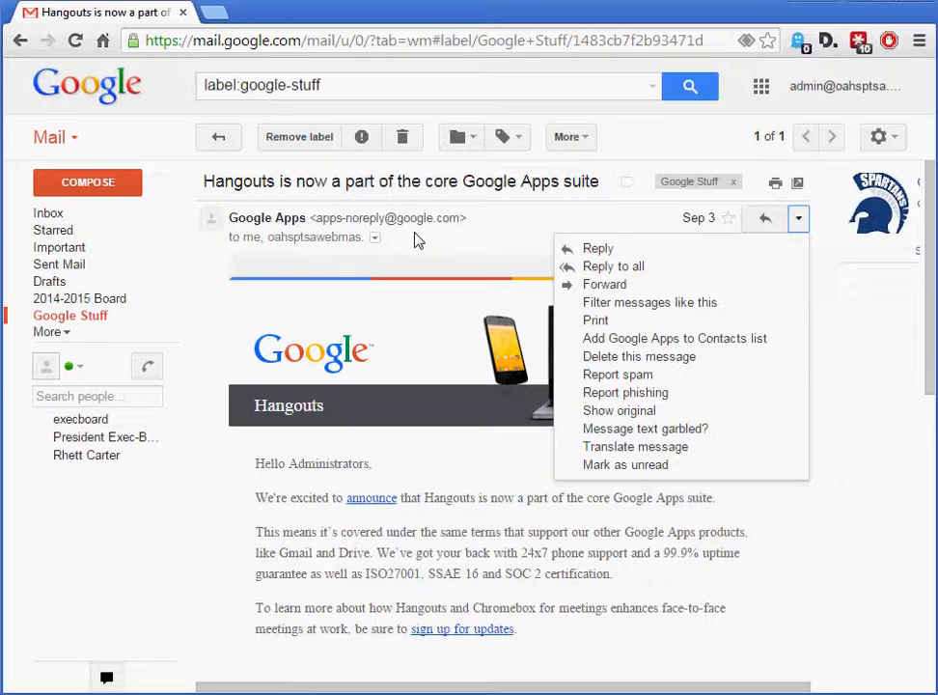
left_click(73, 635)
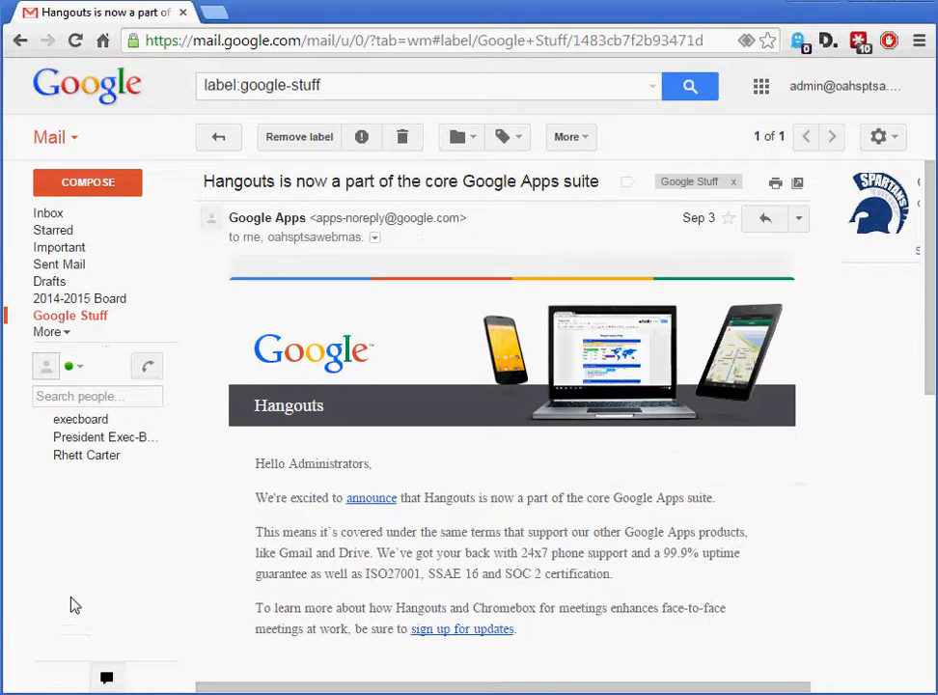
Move the Google Classroom "Classroom is coming soon!" and Google Apps "New sign-in page" messages from the inbox to the Google Stuff label
left_click(58, 212)
scroll(389, 541, "down", 5)
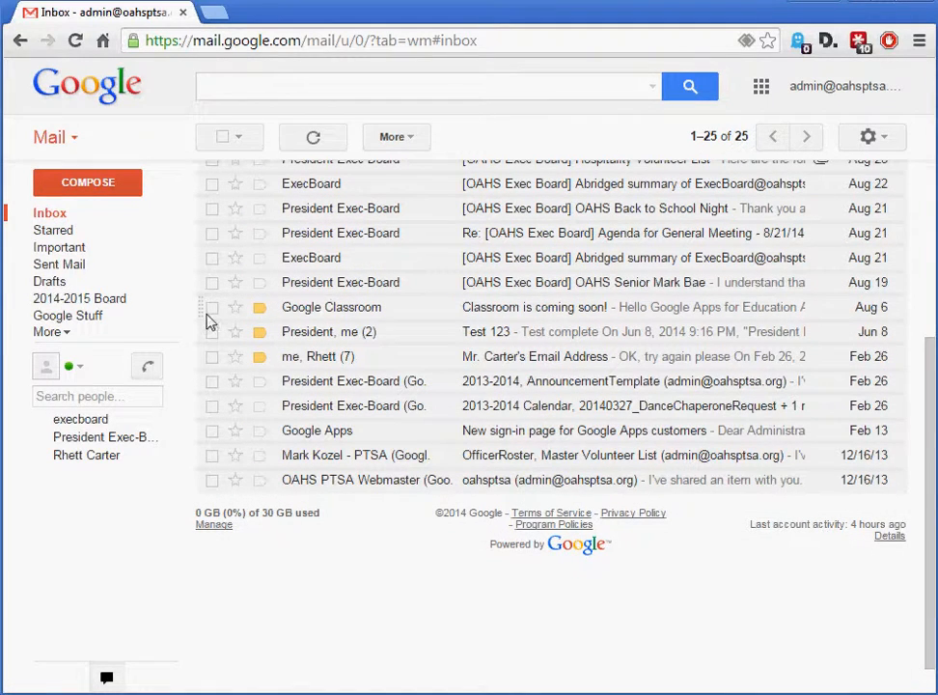
left_click(212, 309)
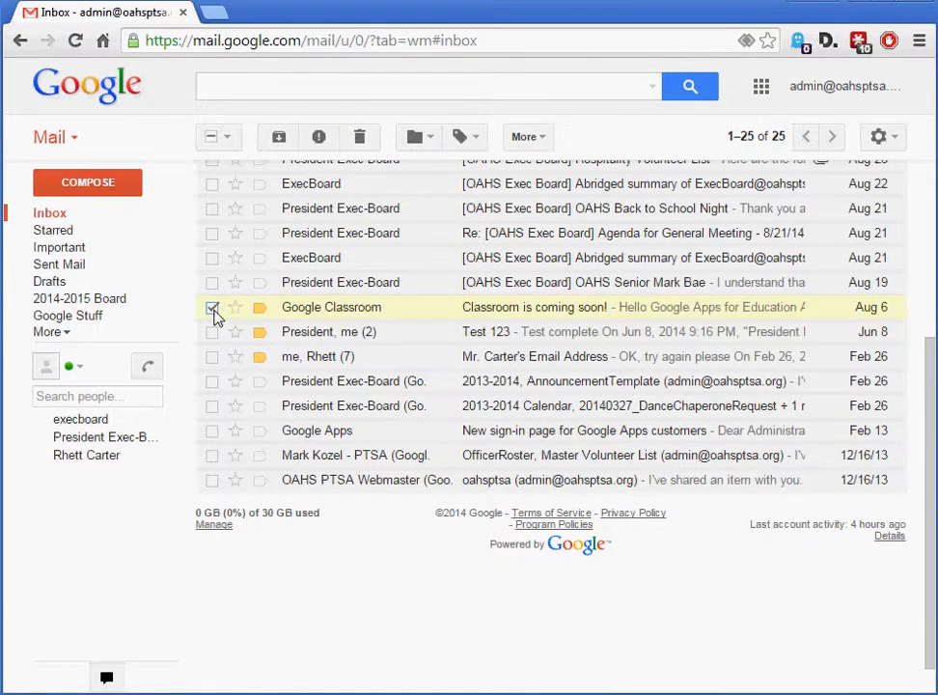
left_click(213, 433)
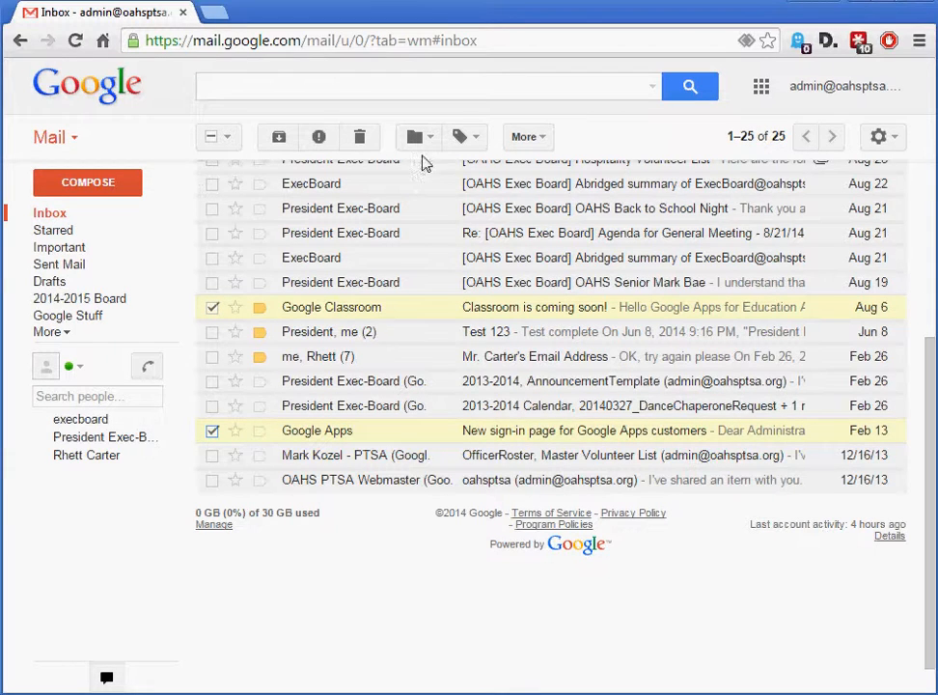
left_click(431, 141)
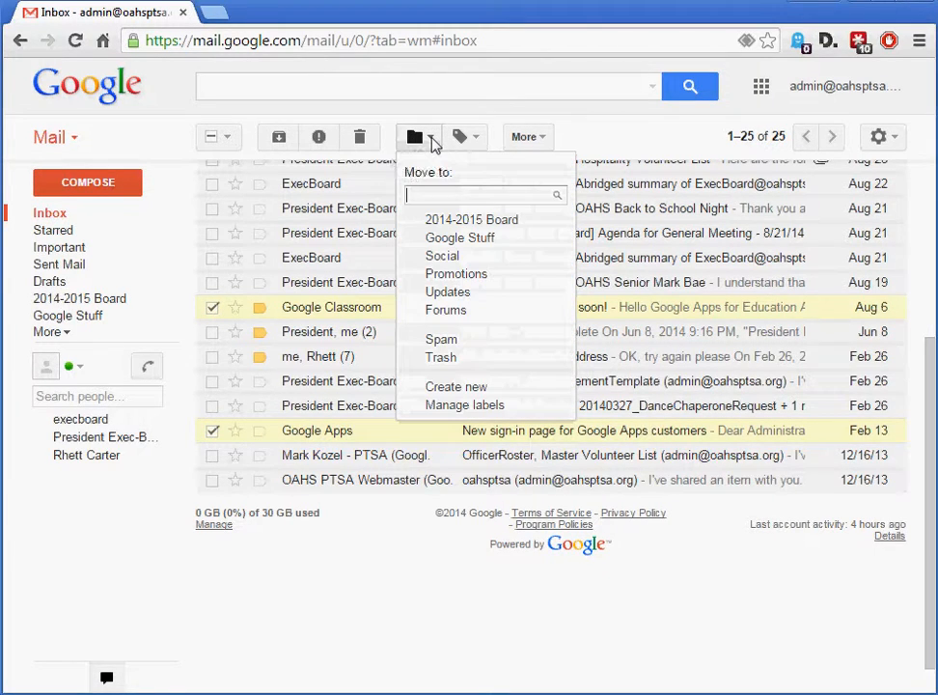
left_click(456, 241)
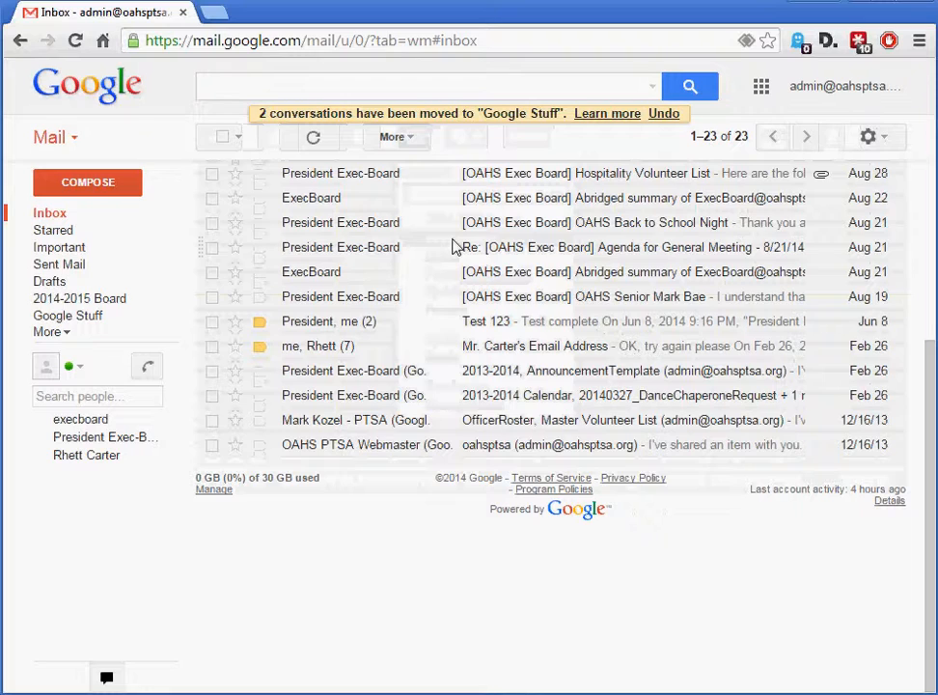
left_click(733, 147)
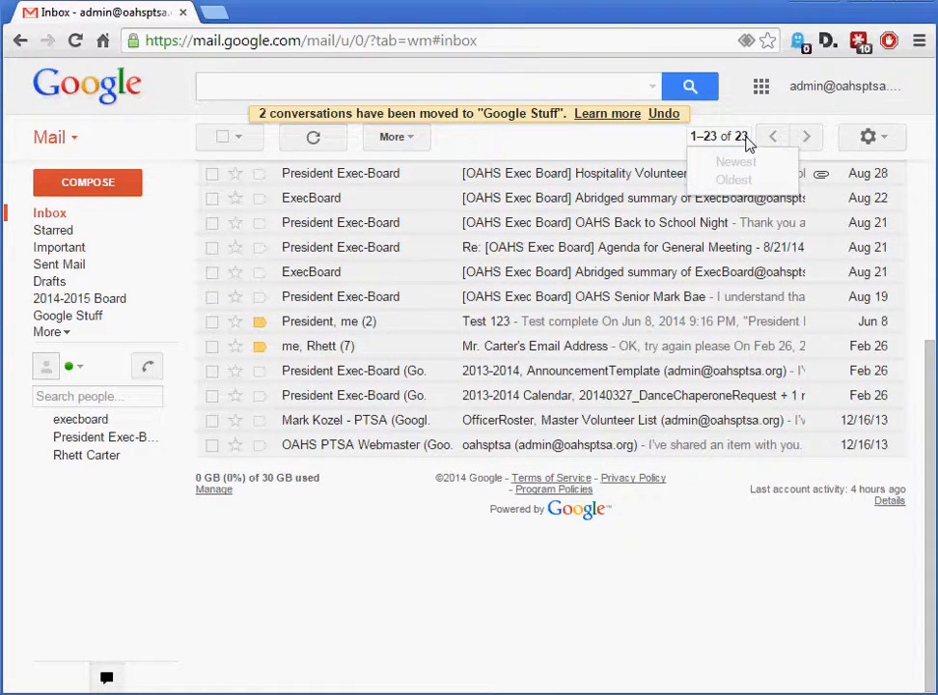
Review the messages filed under the Google Stuff and 2014-2015 Board labels, returning to the inbox after each
left_click(59, 320)
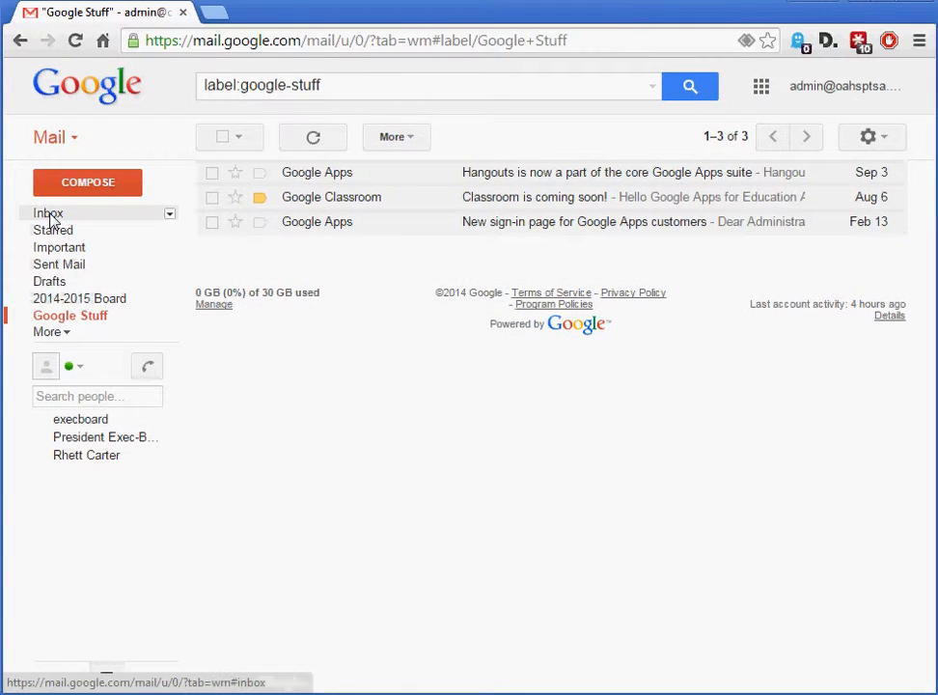
left_click(52, 215)
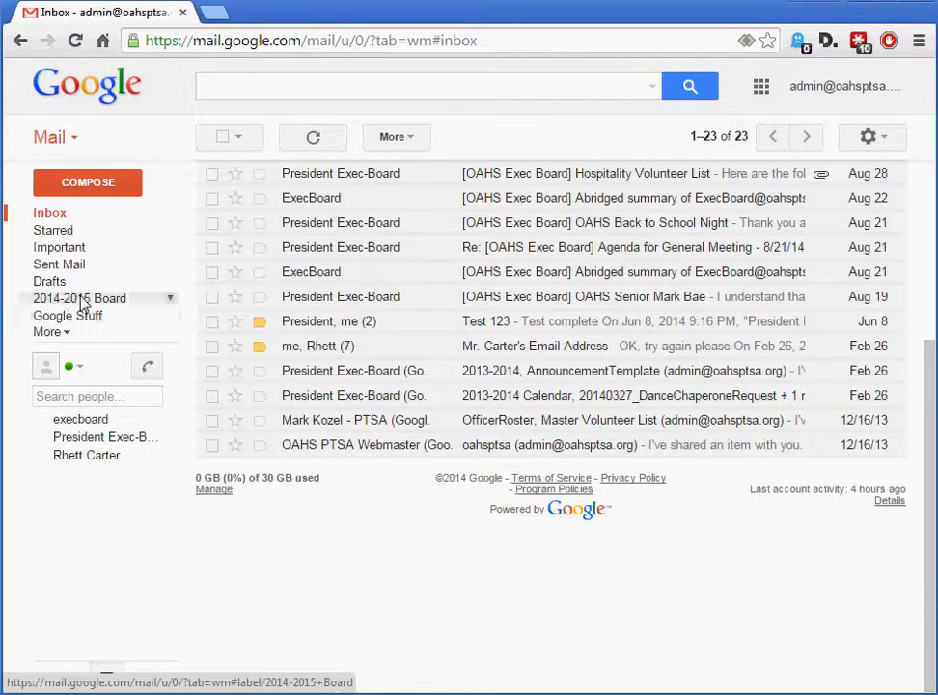
left_click(82, 304)
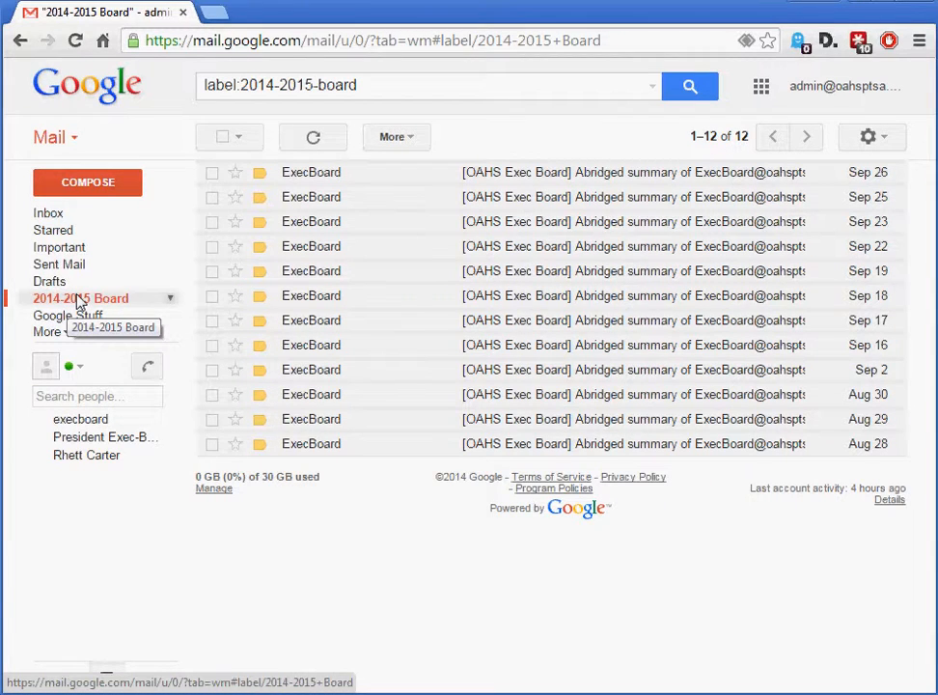
left_click(53, 216)
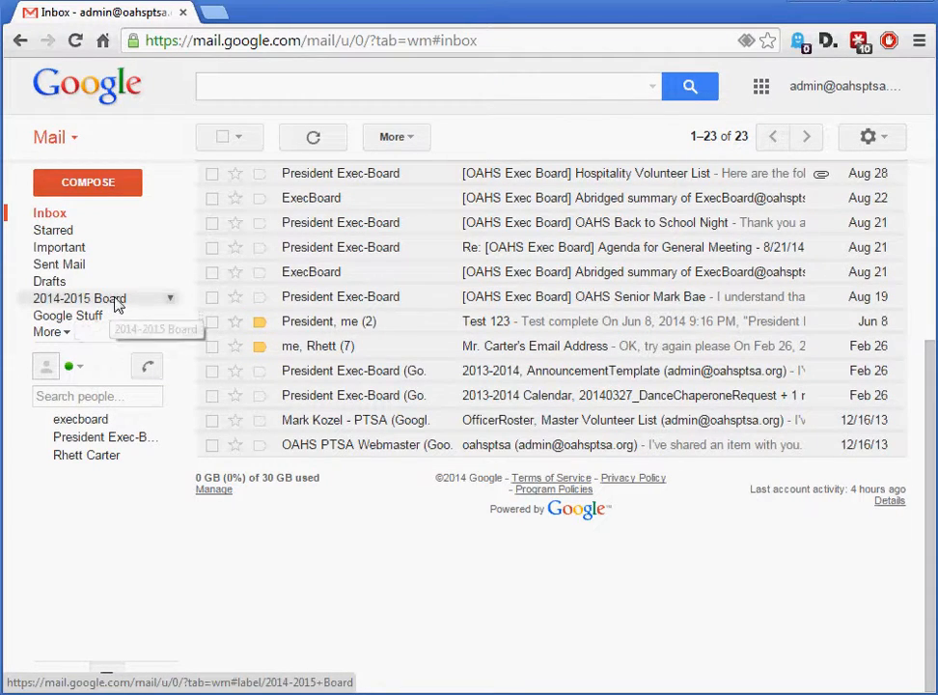
Start a new label for moving the Sep 22 "OAHS PTSA Exec Board Group" message, nested under 2014-2015 Board
scroll(673, 467, "up", 2)
scroll(672, 467, "up", 1)
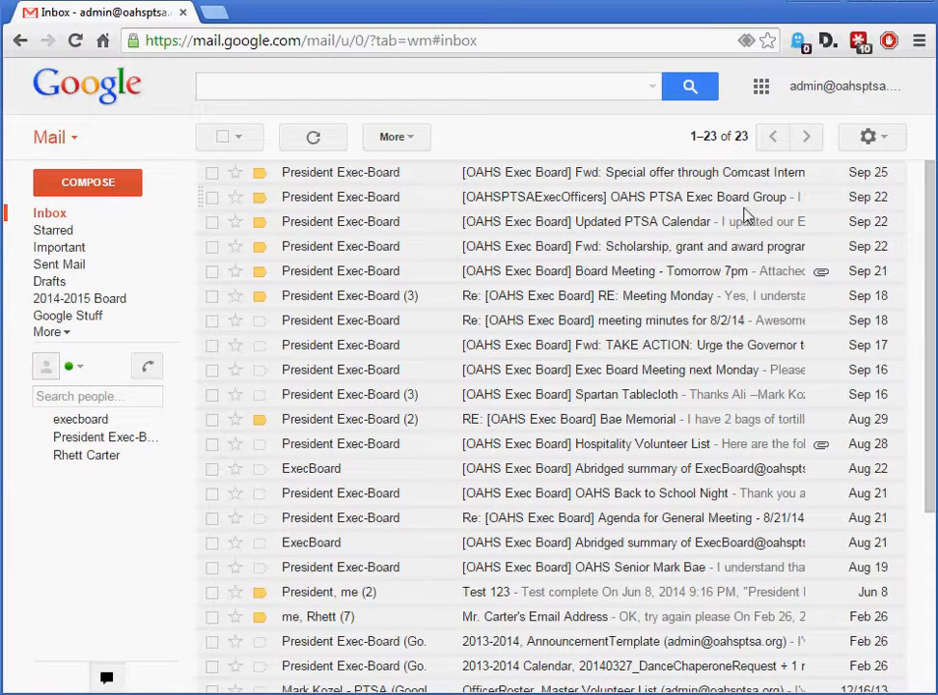
left_click(211, 198)
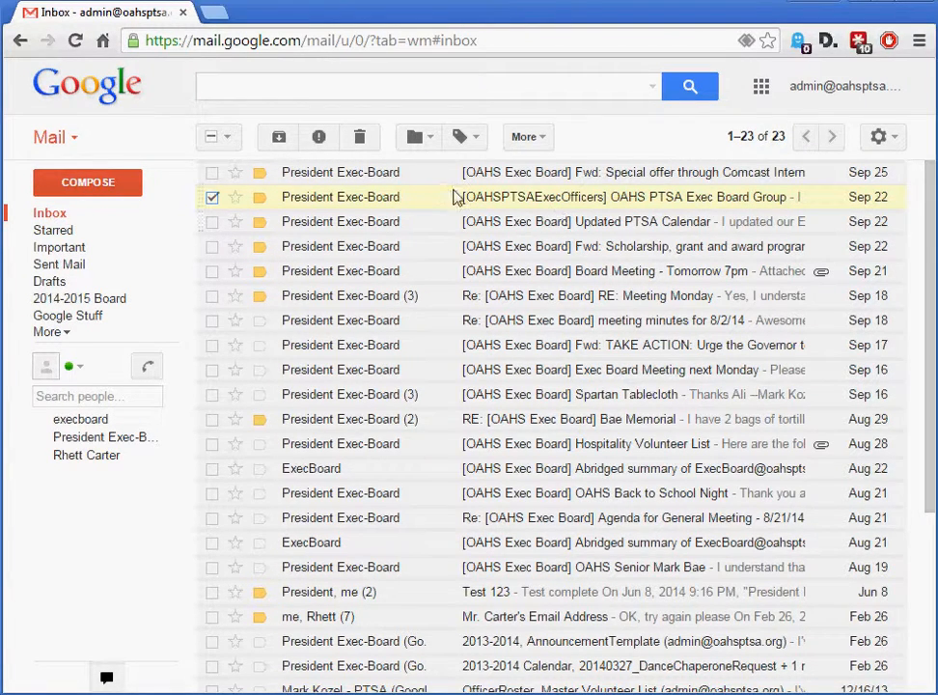
left_click(433, 141)
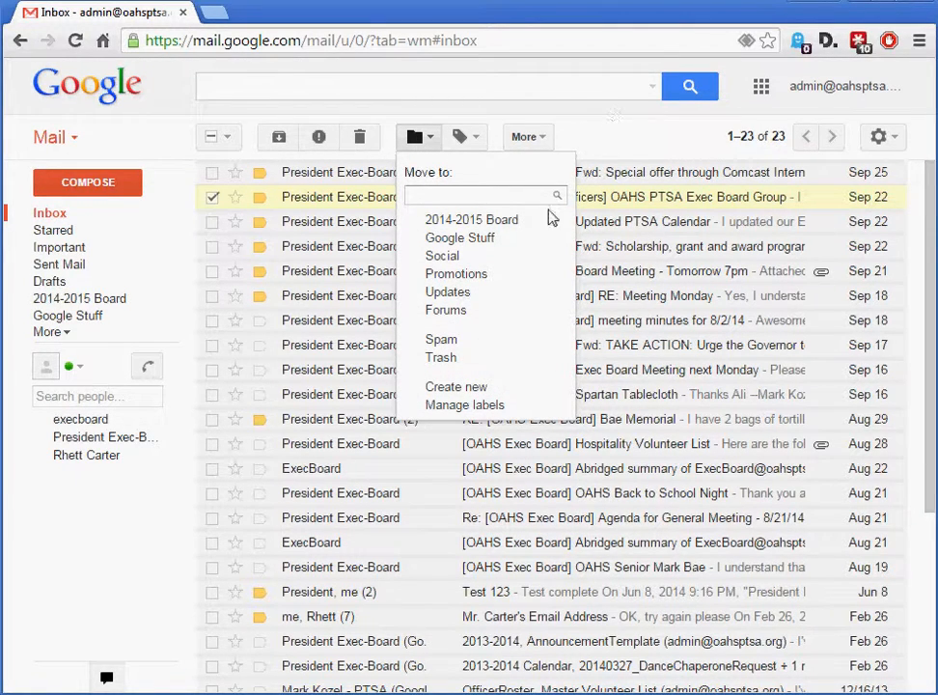
left_click(456, 387)
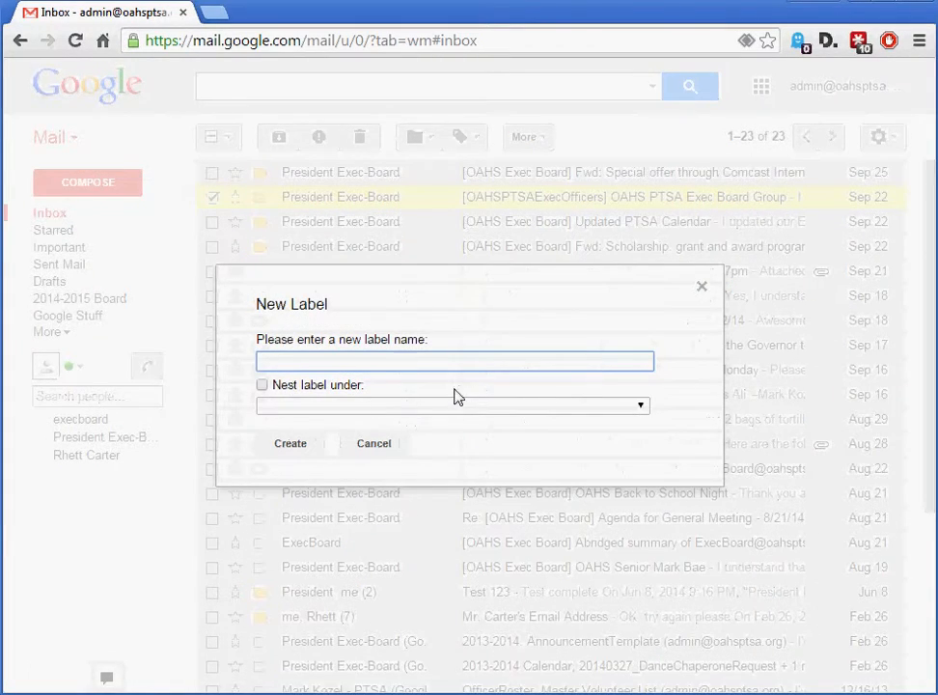
left_click(262, 385)
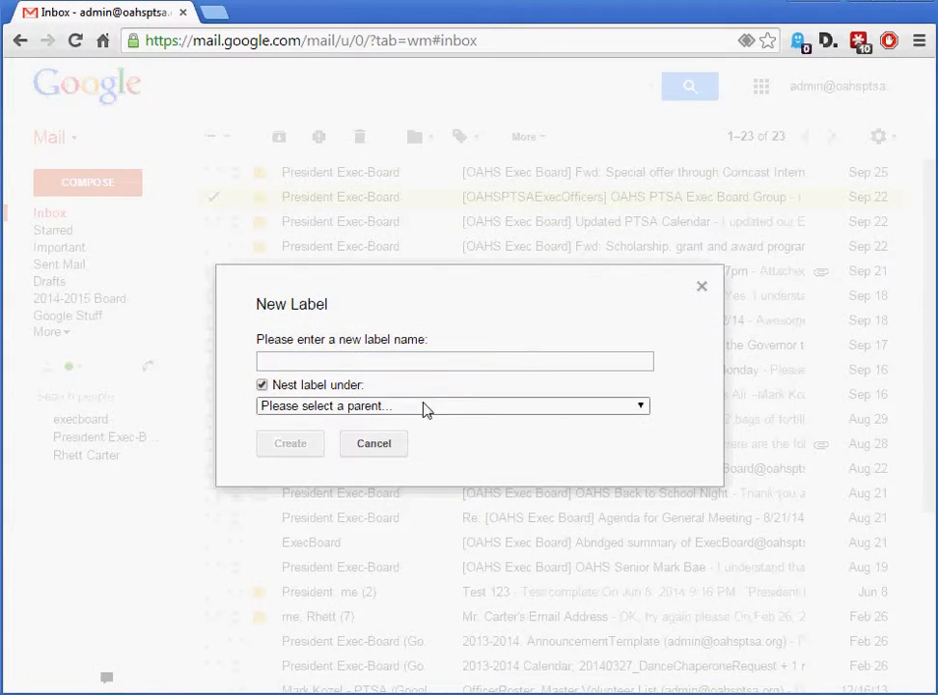
left_click(642, 408)
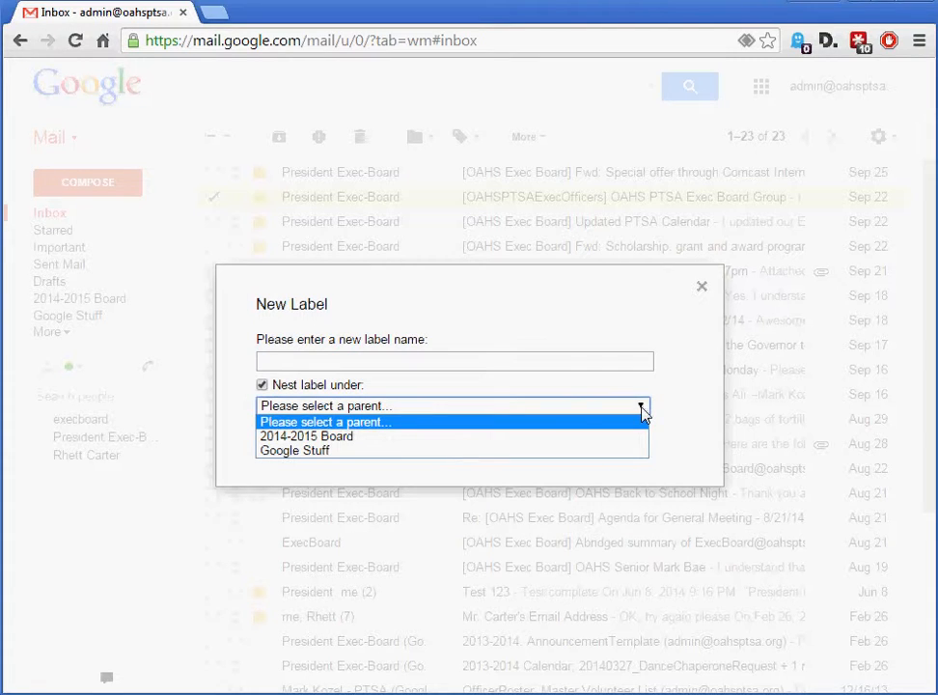
left_click(368, 437)
Name the nested label "Tech Stuff" and create it under the 2014-2015 Board parent to file the message there
left_click(335, 364)
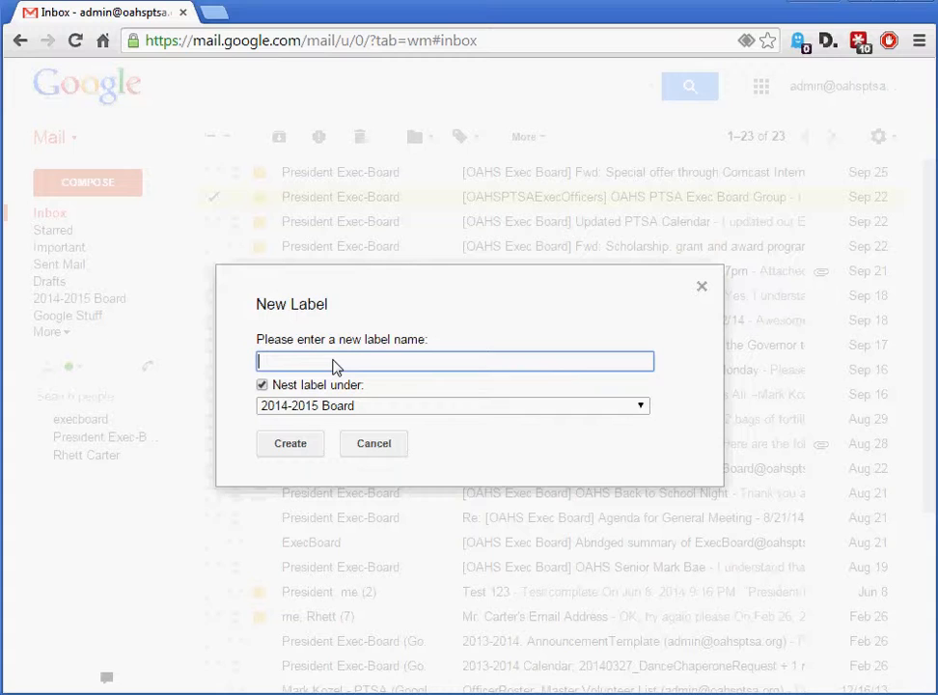
type("Tech Stuff")
left_click_drag(319, 369, 251, 365)
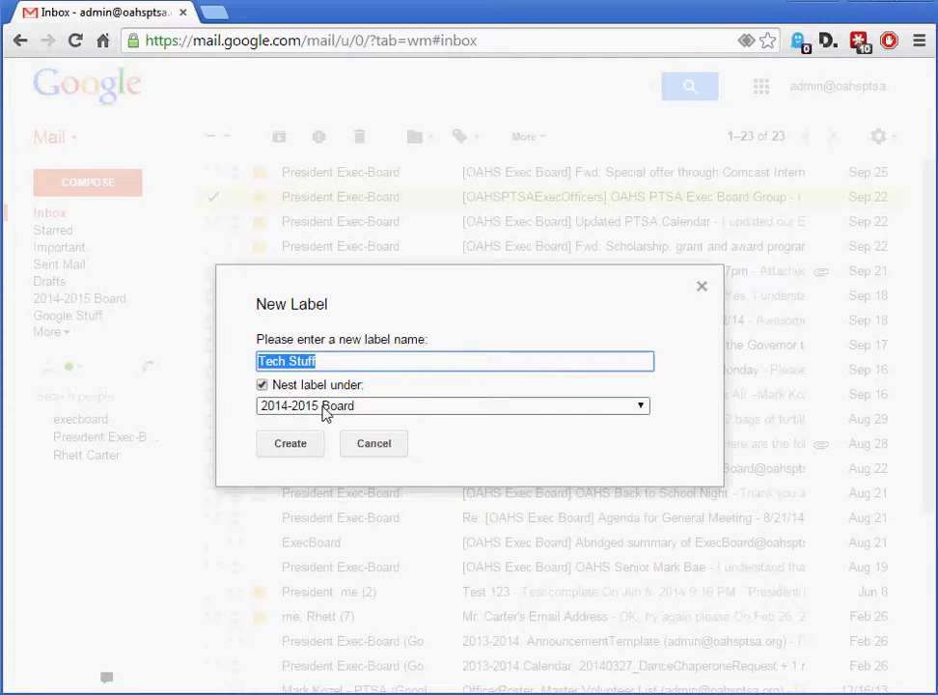
left_click(415, 407)
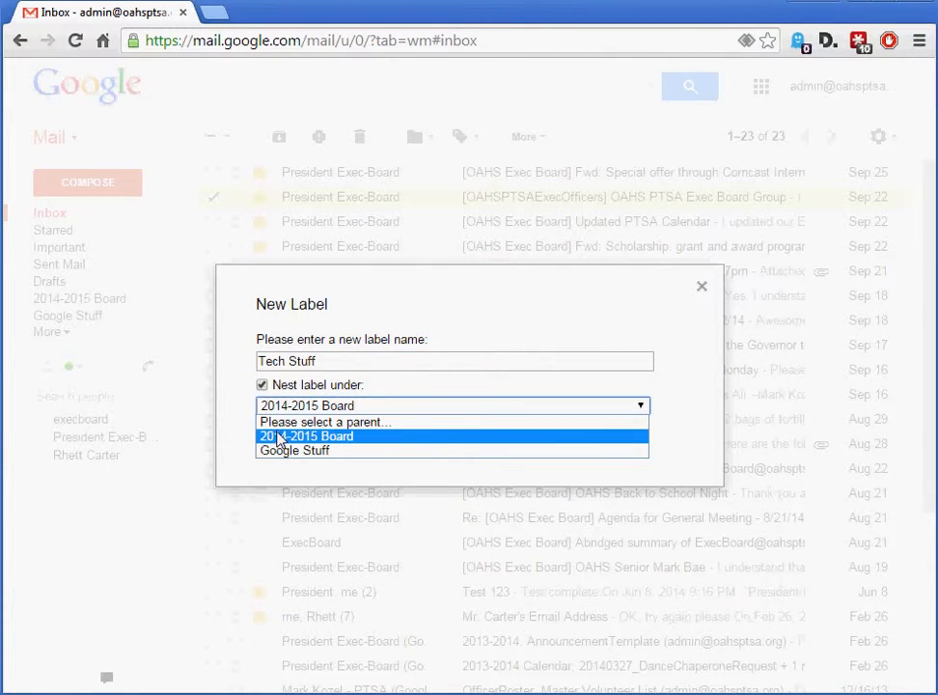
left_click(278, 437)
left_click(297, 445)
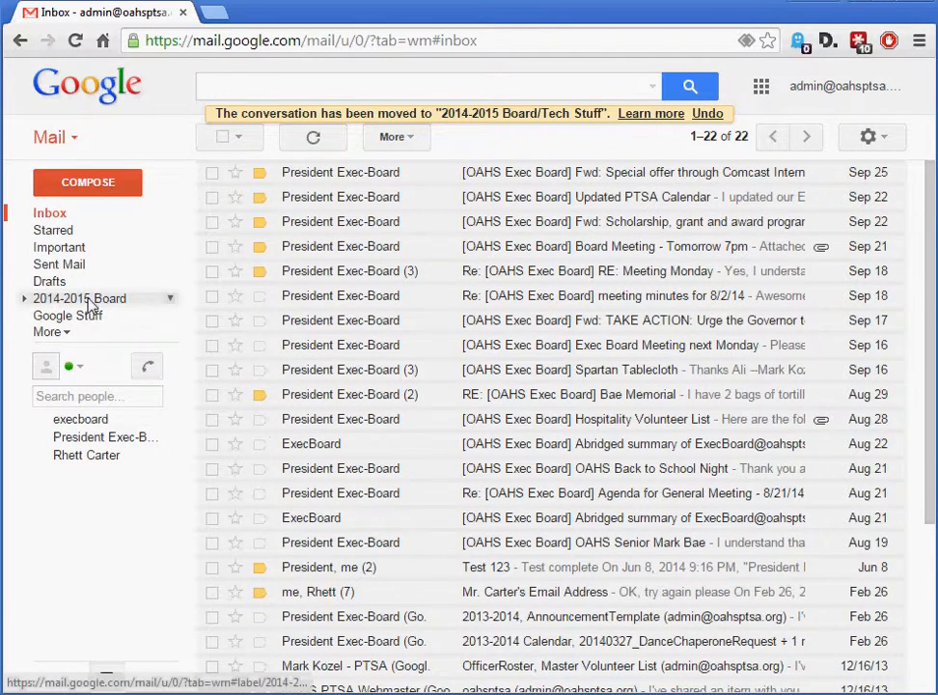
Expand the 2014-2015 Board label, view the mail filed under Tech Stuff, and return to the inbox
left_click(25, 300)
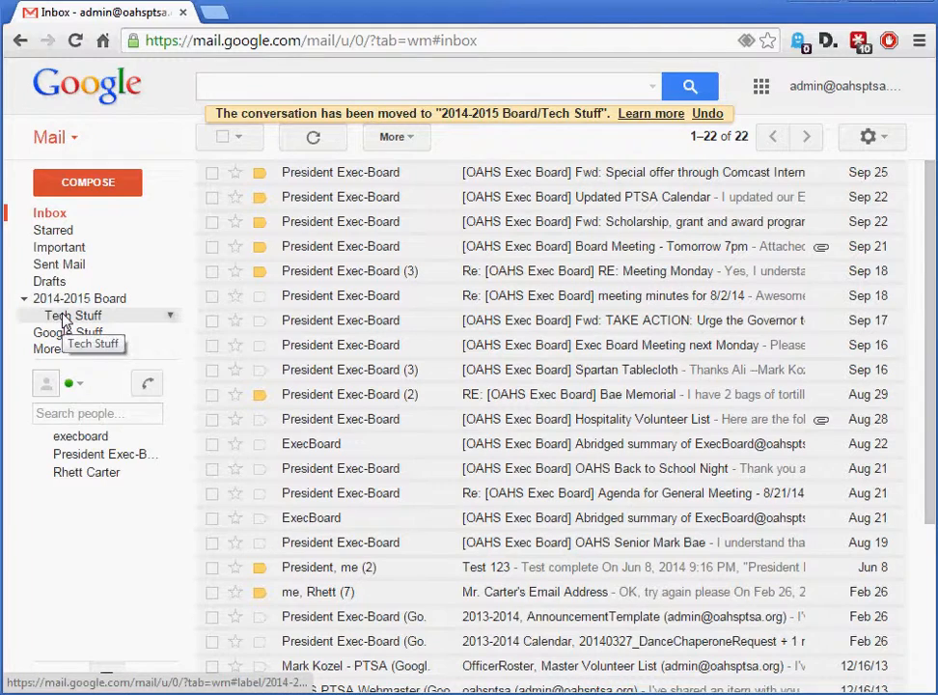
left_click(64, 319)
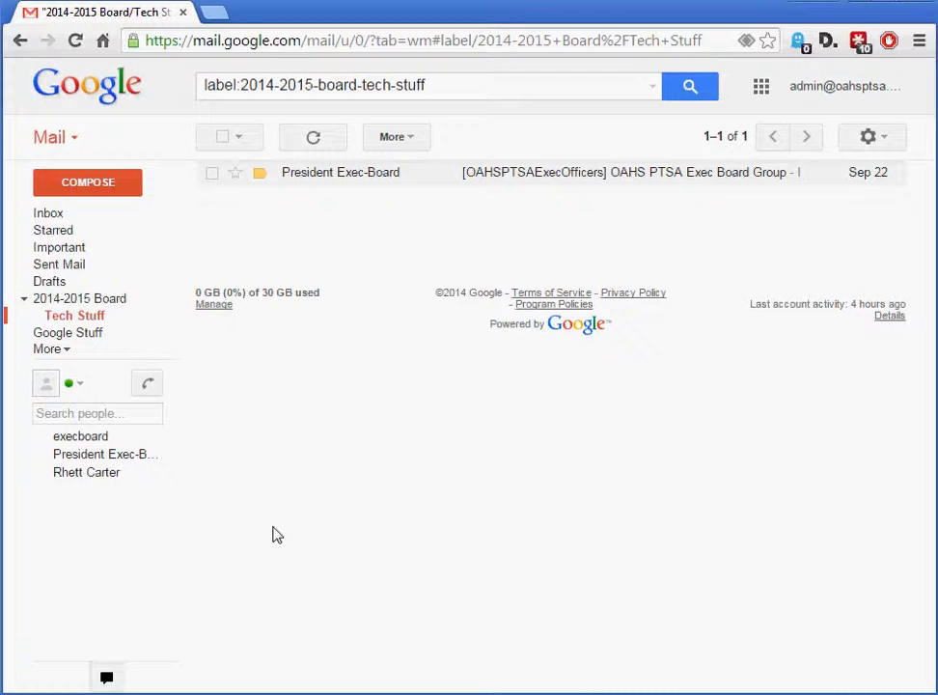
left_click(46, 213)
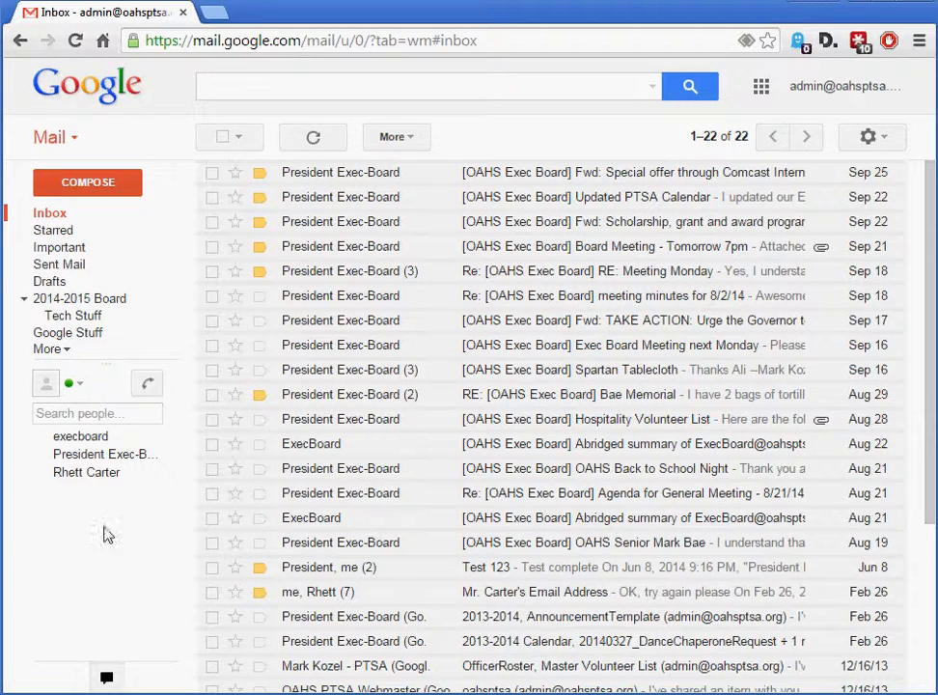
Open the Spartan Tablecloth conversation to view its messages, and go back to the inbox
left_click(557, 378)
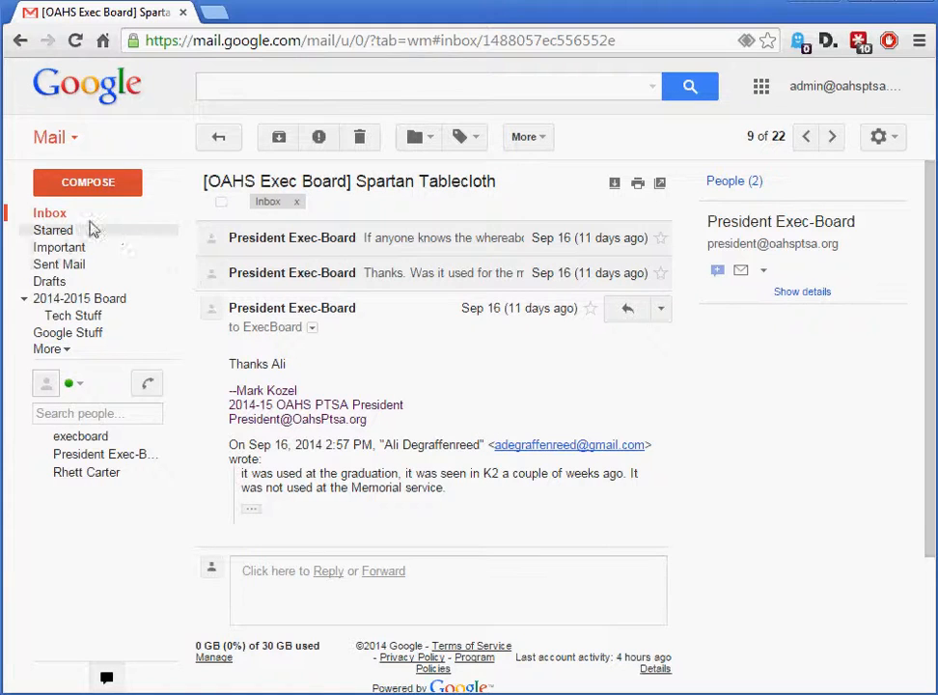
left_click(46, 214)
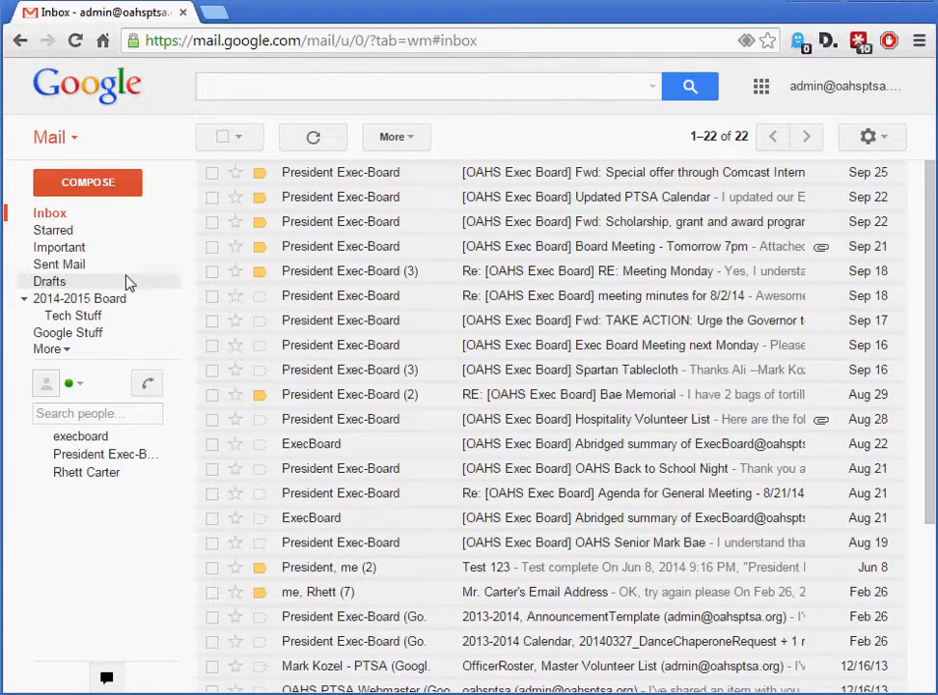
Start a new message with the Cc and Bcc fields shown and address it to President Exec-Board
left_click(84, 187)
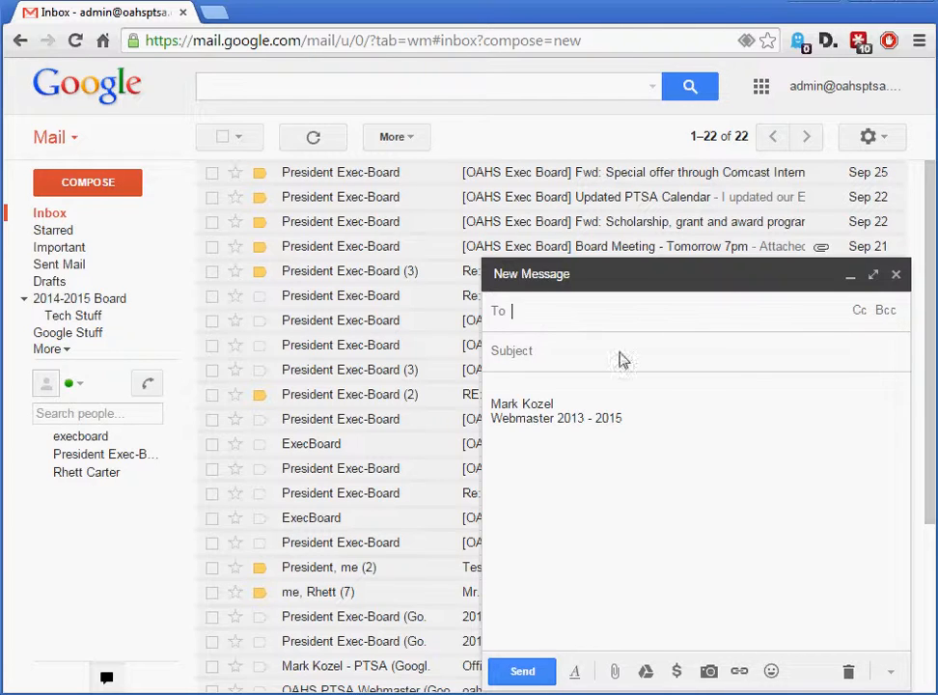
left_click(858, 312)
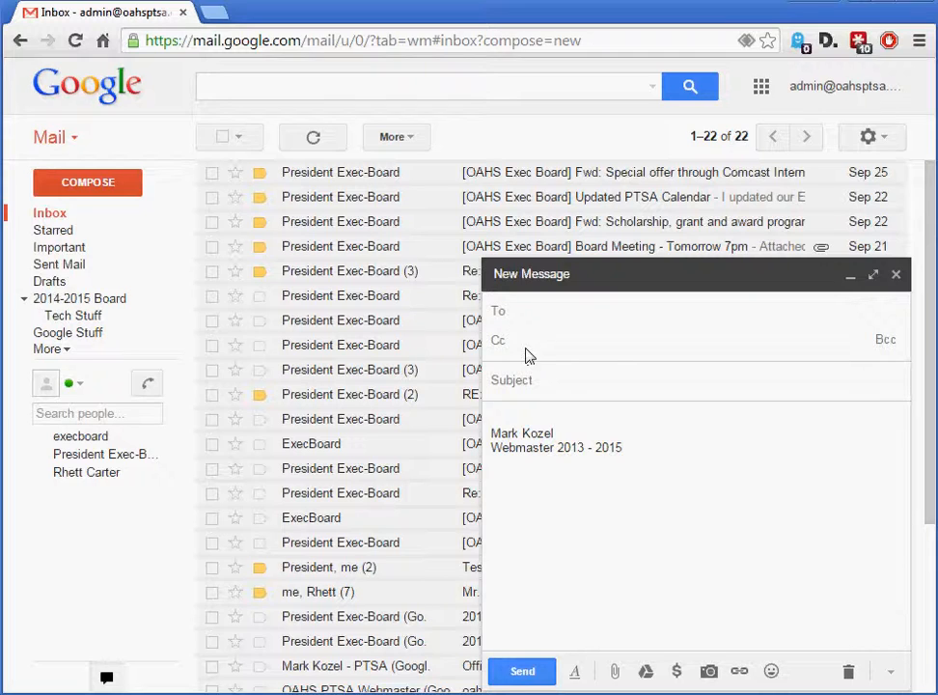
left_click(885, 342)
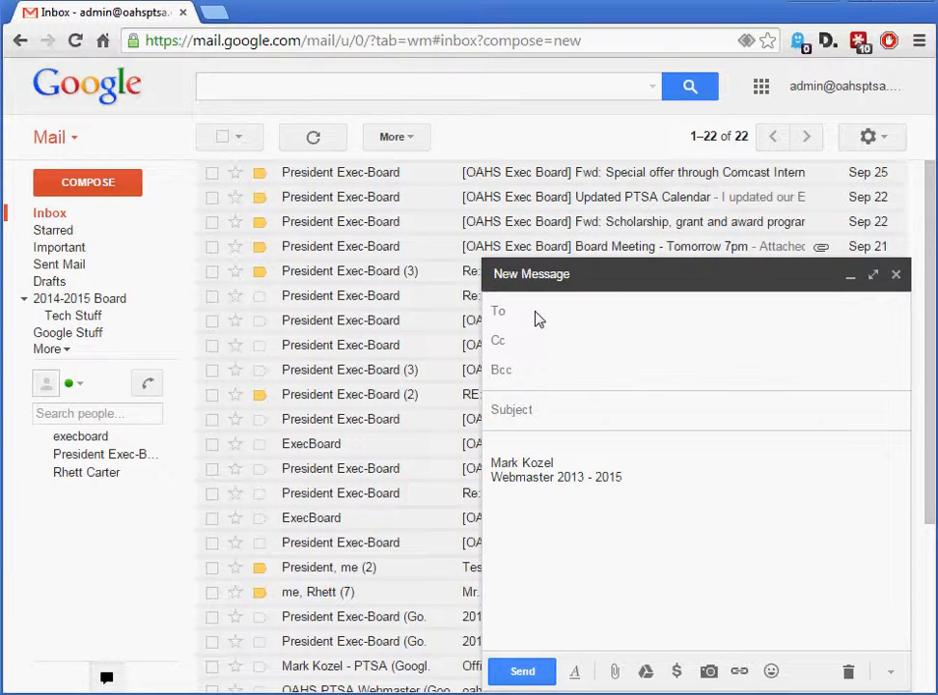
type("pres")
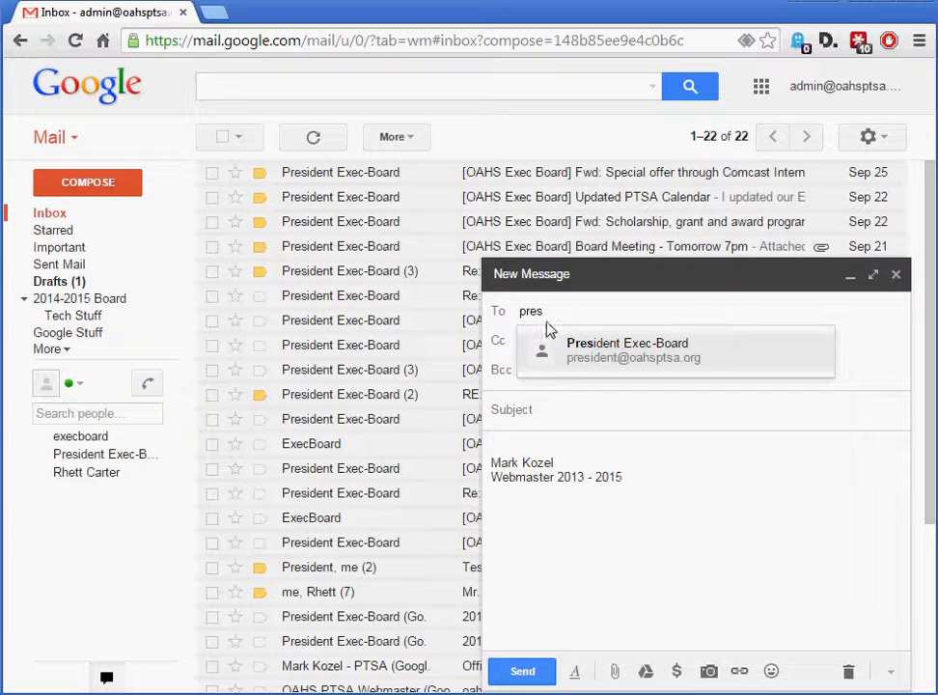
left_click(610, 353)
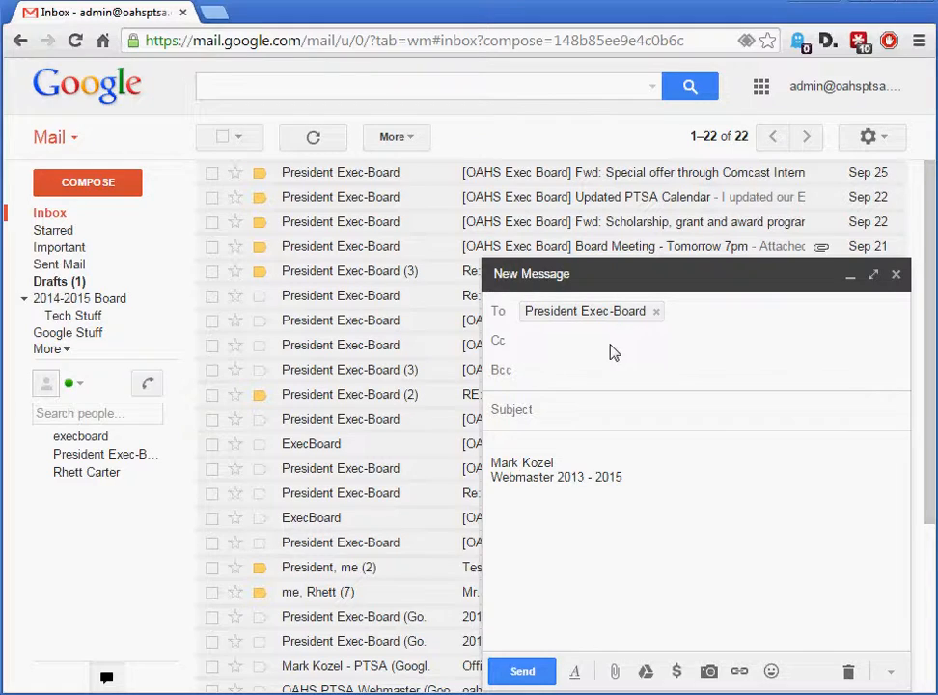
Add the exec board group address as a Cc recipient and check the contact cards of both recipients
left_click(564, 336)
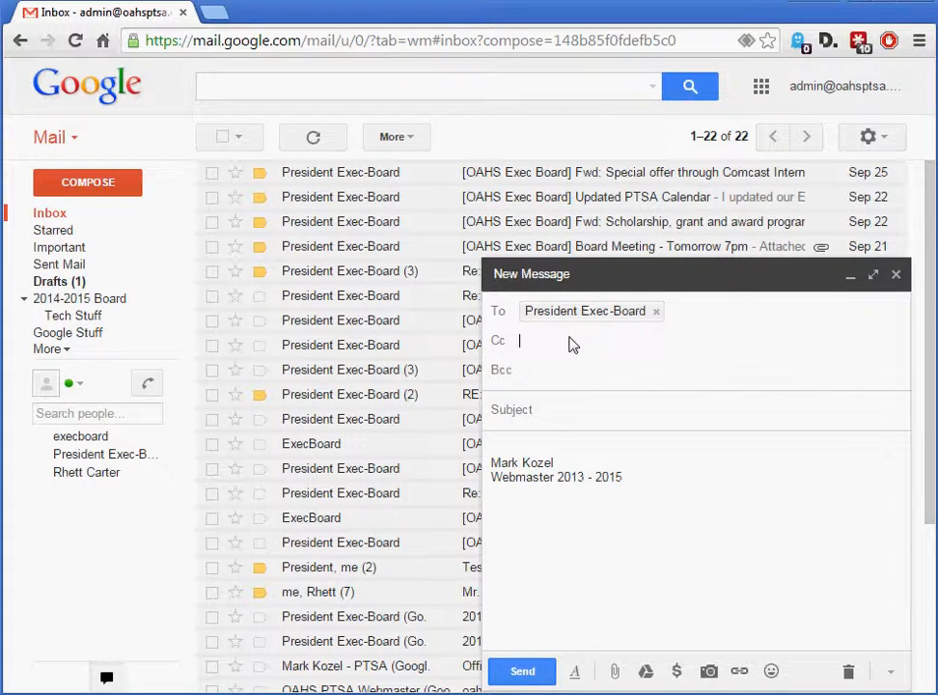
left_click(743, 318)
left_click(538, 345)
type("exe")
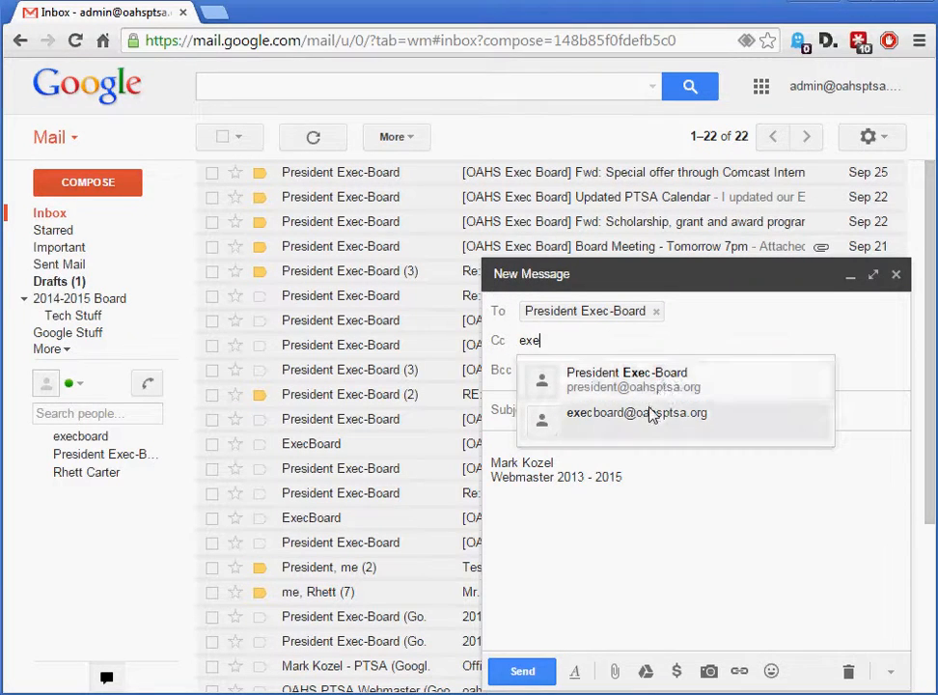
left_click(652, 415)
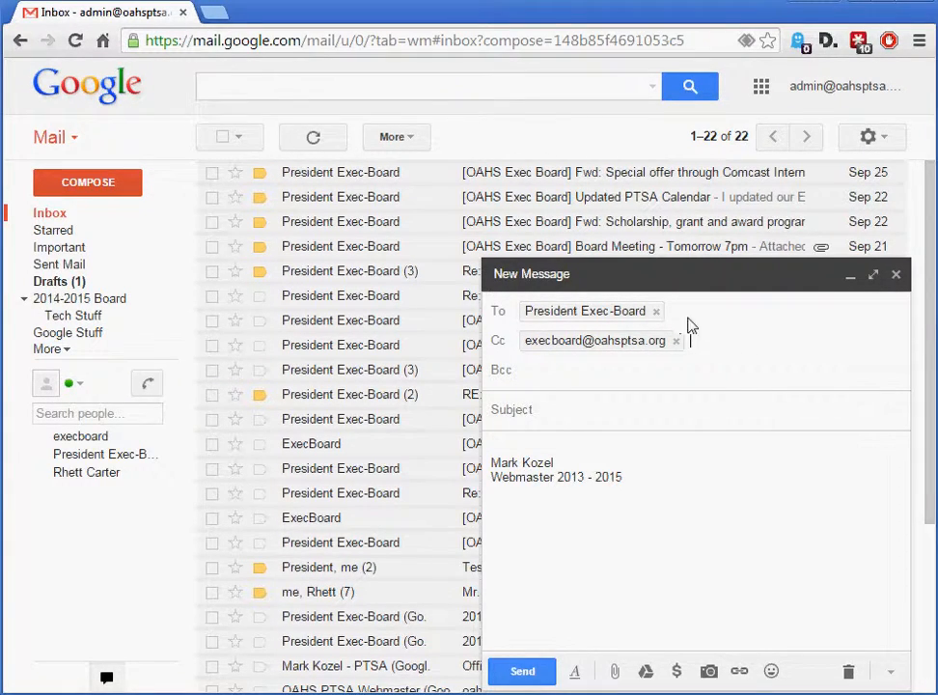
mouse_move(530, 325)
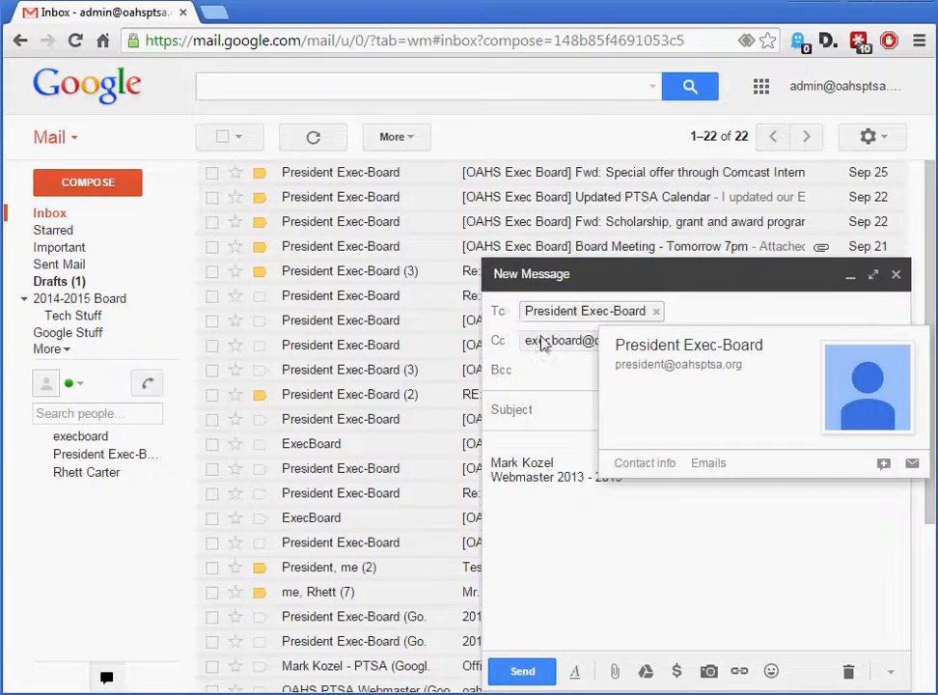
mouse_move(542, 351)
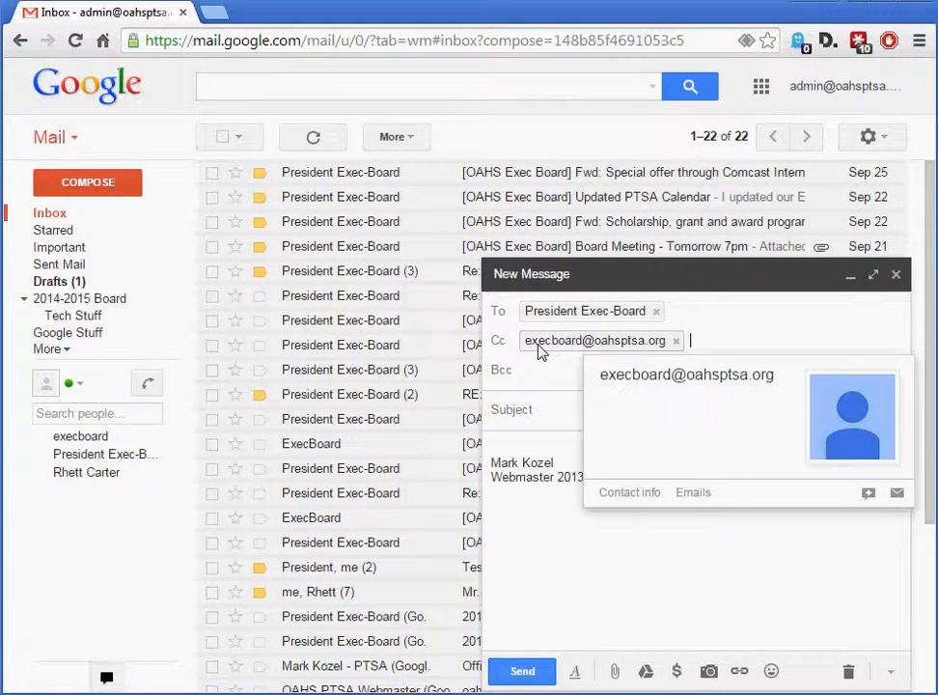
Attach the file ChipotleFlyer2014.pdf from the 2013-2014 folder to the new message
left_click(557, 417)
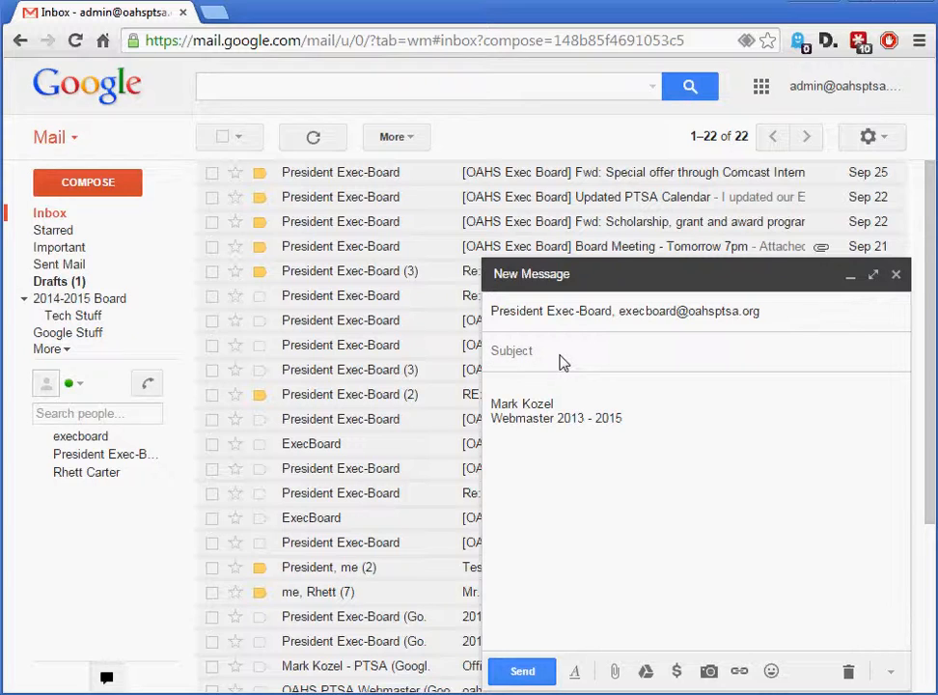
left_click(530, 388)
left_click(544, 360)
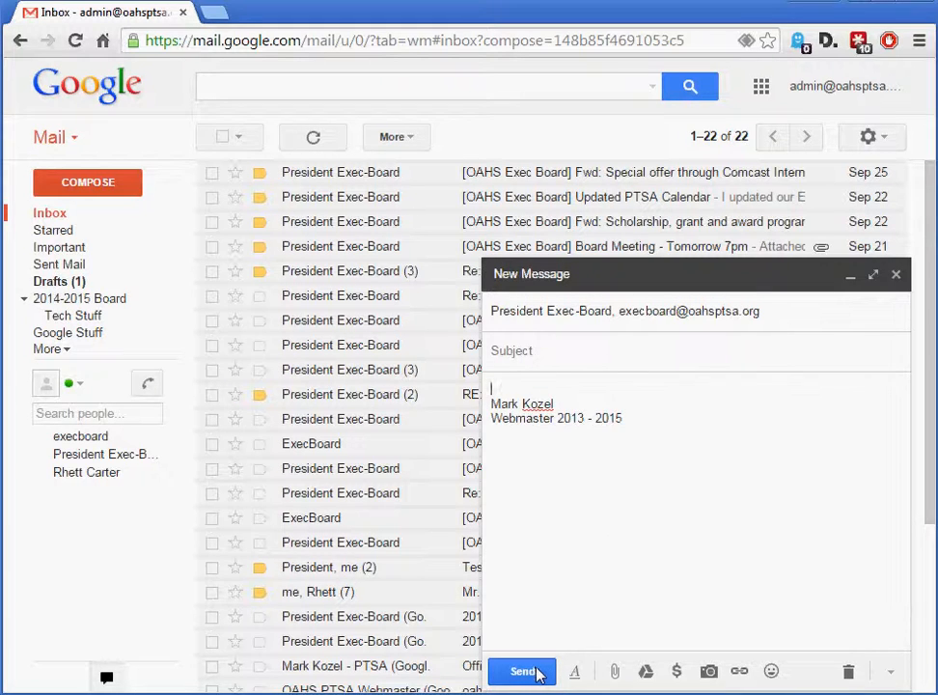
left_click(616, 678)
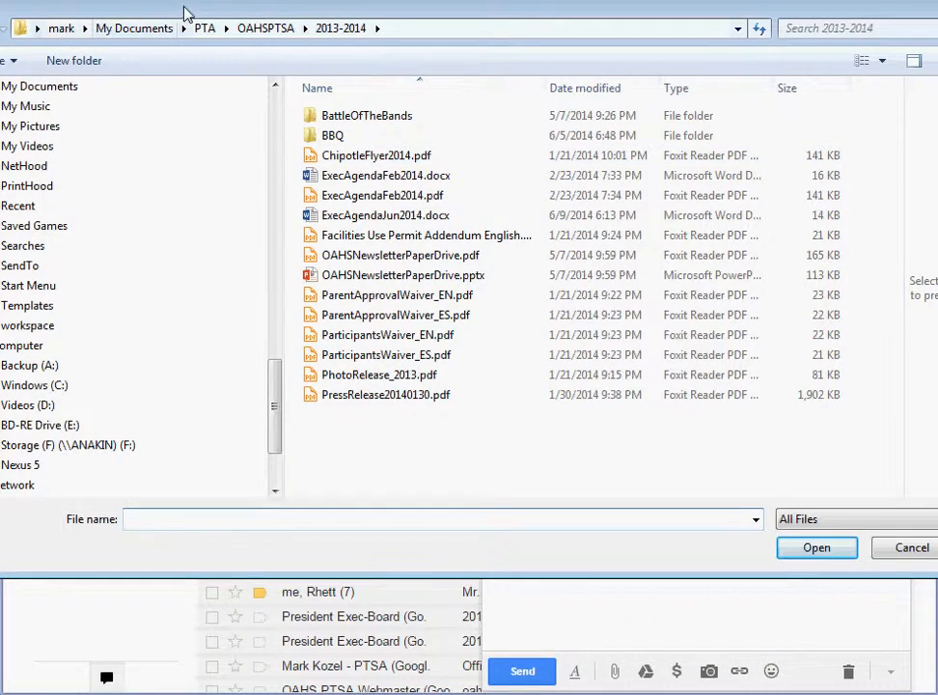
left_click_drag(202, 9, 236, 29)
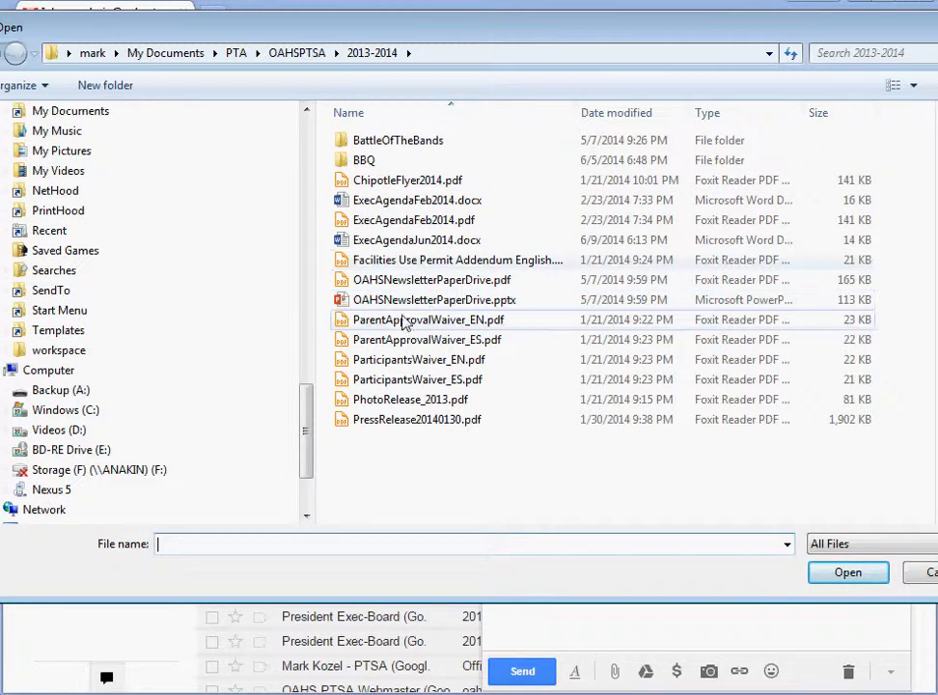
left_click(381, 181)
left_click(840, 576)
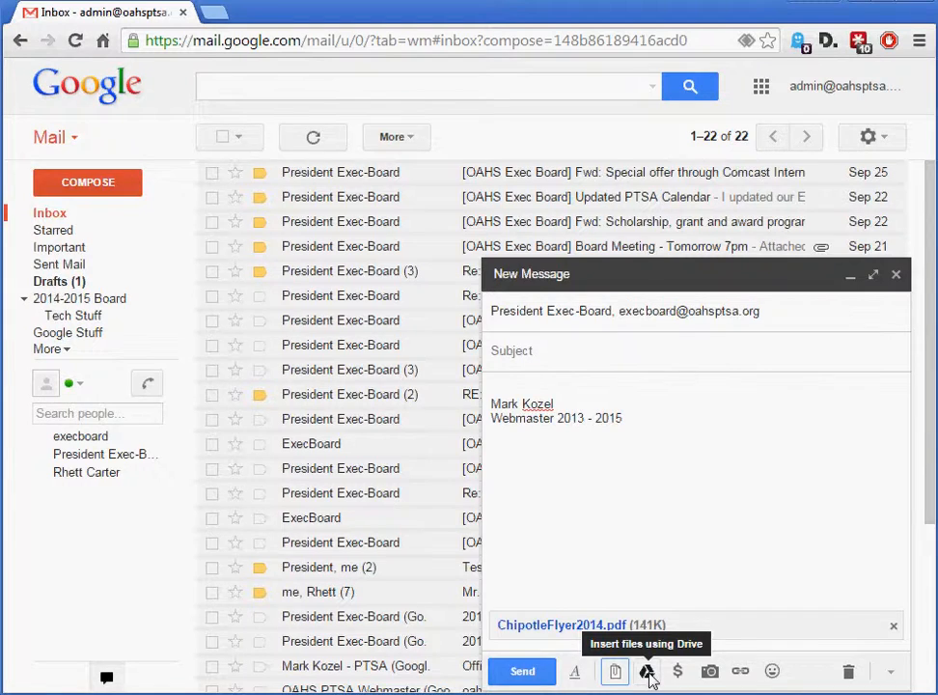
Insert OA_Spartan_BLUE281.jpg from Google Drive into the message body, and remove it again
left_click(648, 673)
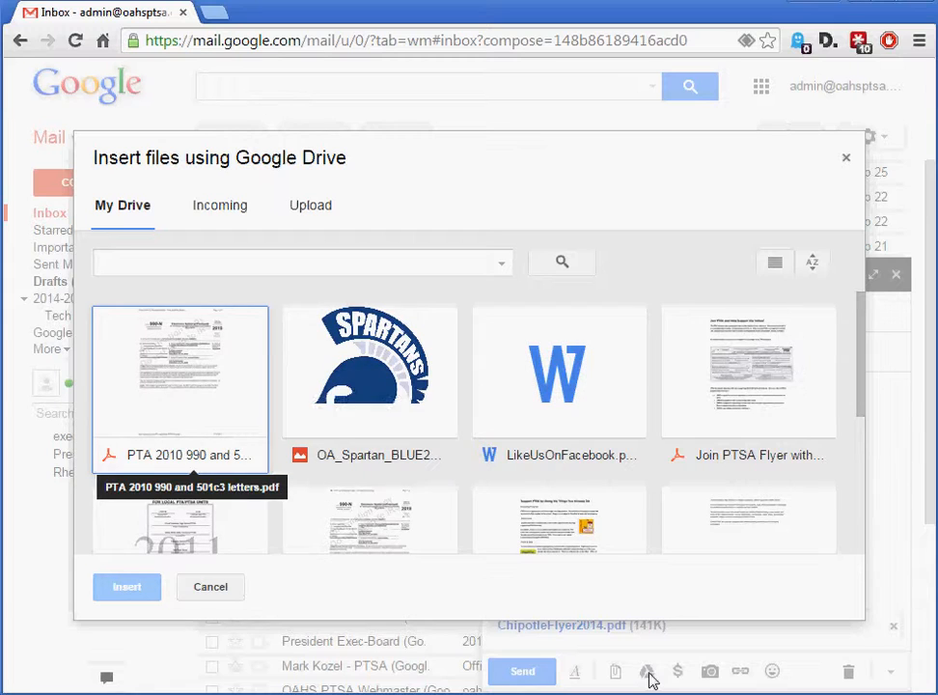
left_click_drag(859, 398, 862, 345)
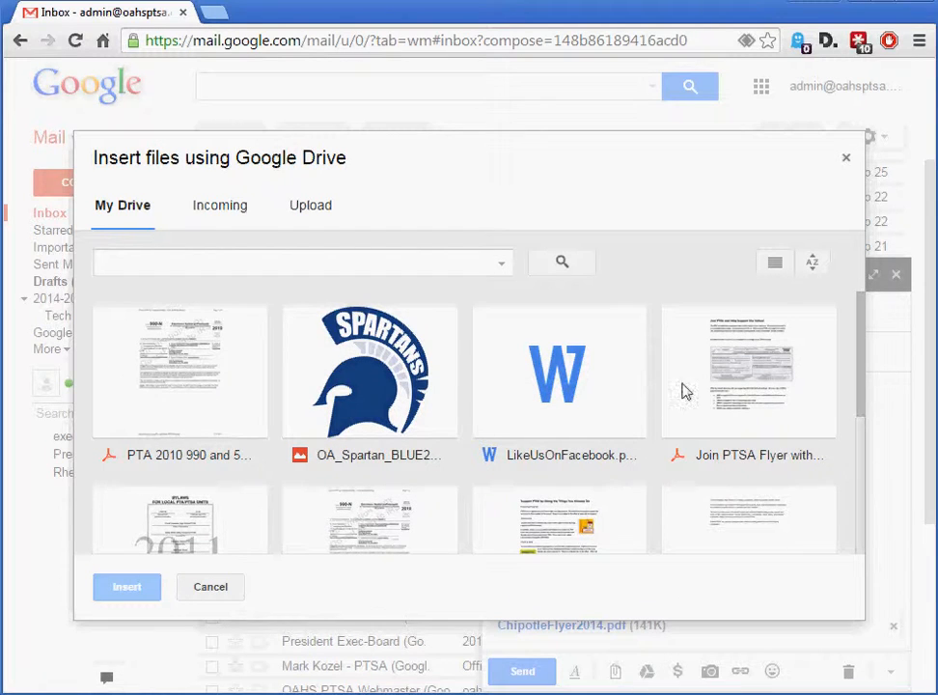
left_click(344, 370)
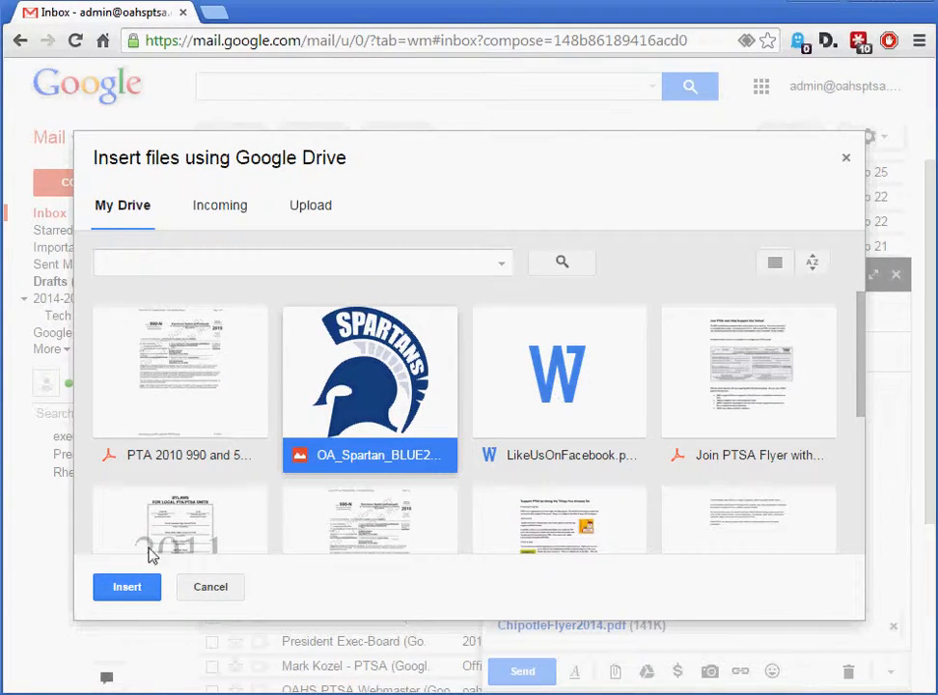
left_click(133, 591)
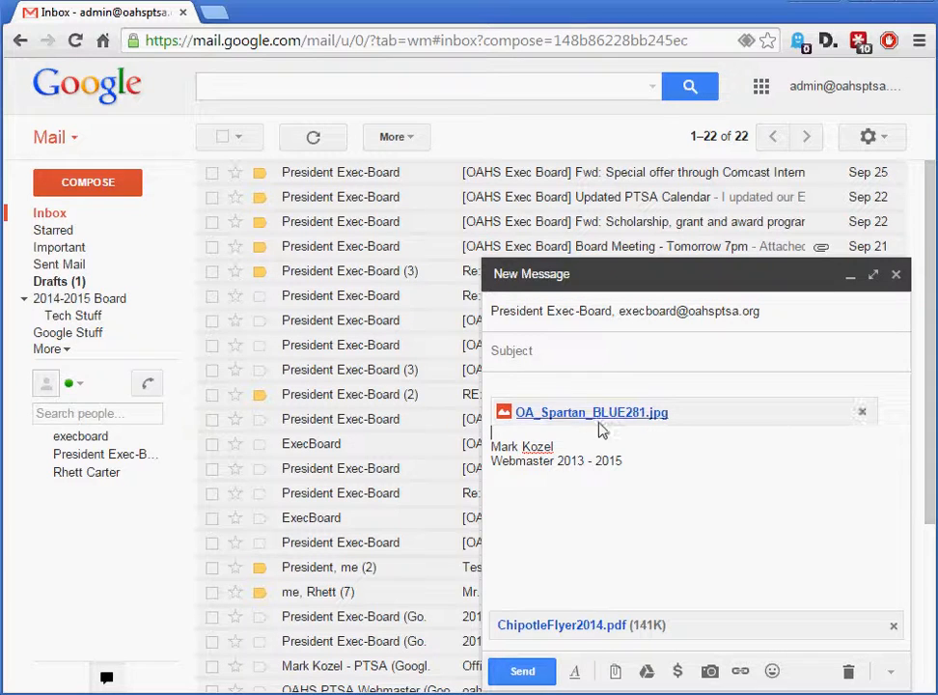
left_click(863, 414)
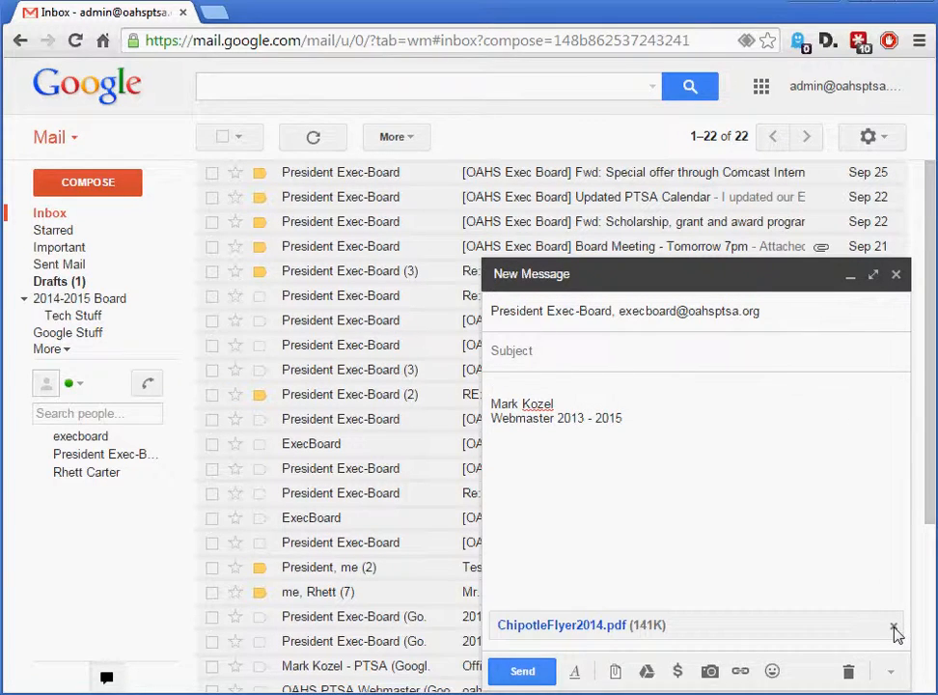
Give the message the subject "Test 1 2 3" and remove the exec board group address from the Cc recipients
left_click(664, 359)
type("Test 1 2 3")
left_click(786, 318)
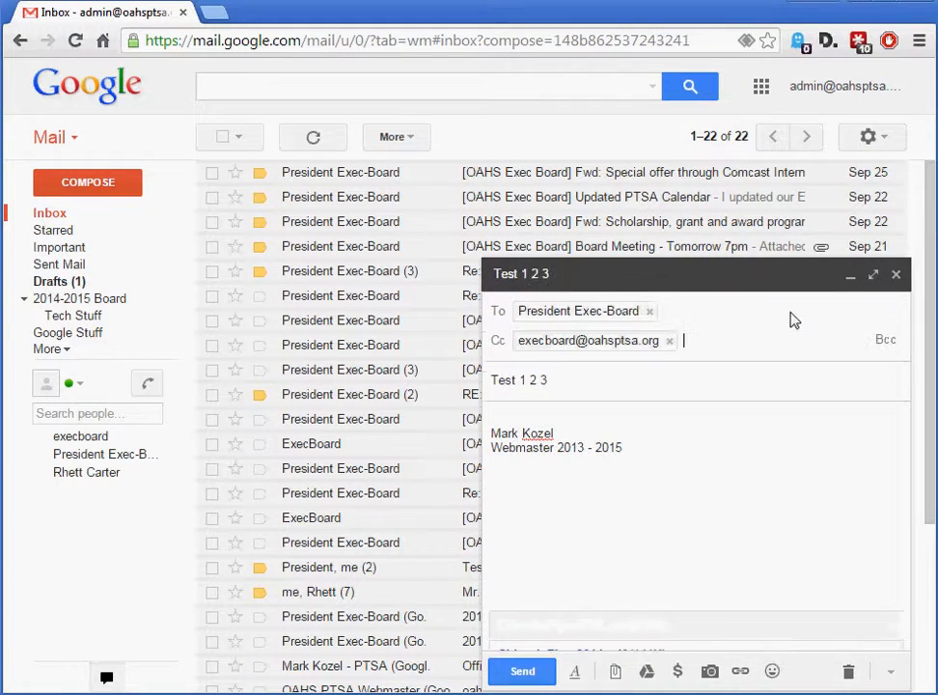
left_click(670, 344)
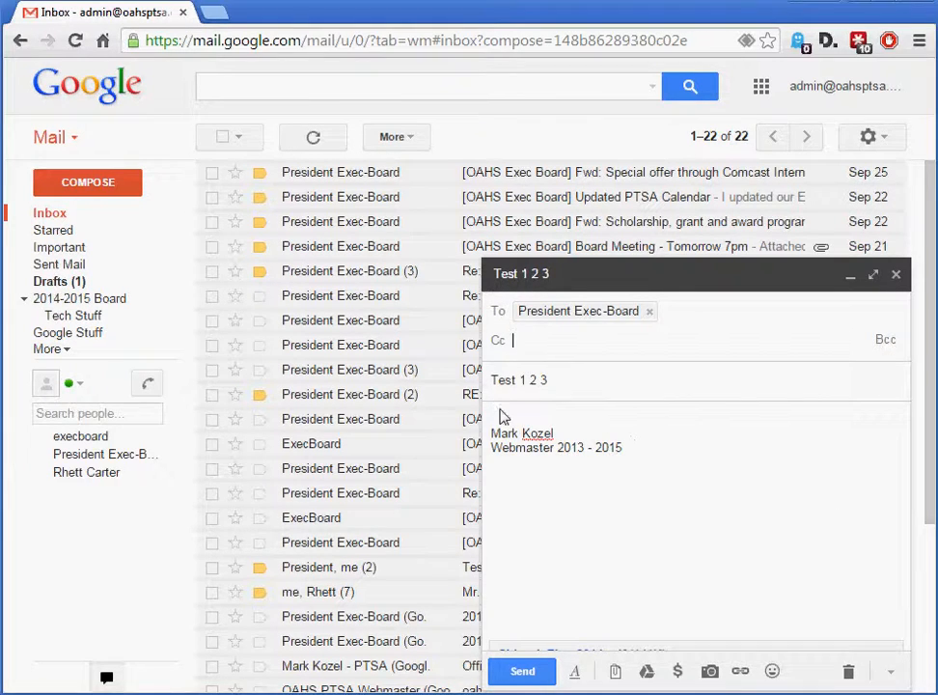
Write "Check this out..." above the signature in the message body and send the message
type("Che")
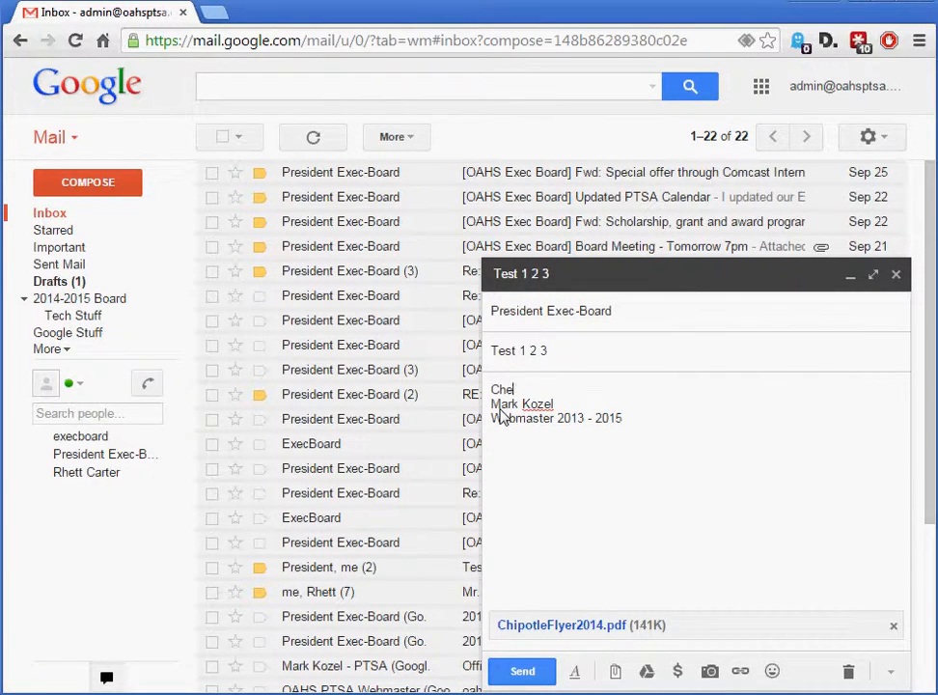
type("ck this out...")
left_click(522, 672)
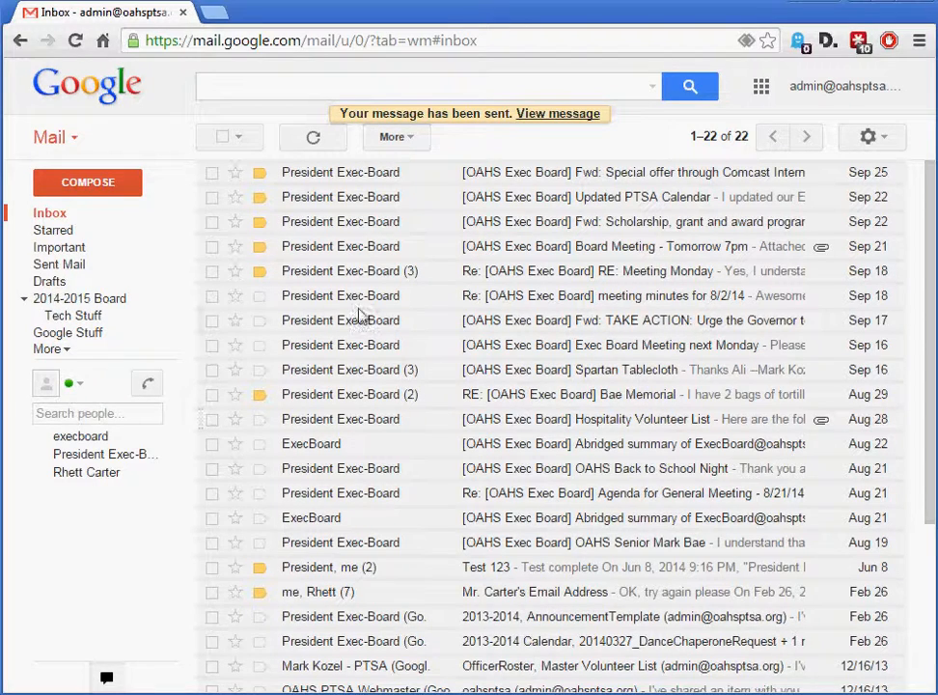
Open the sent "Test 1 2 3" message from Sent Mail, check its attachment and available message actions, and return to the inbox
left_click(53, 271)
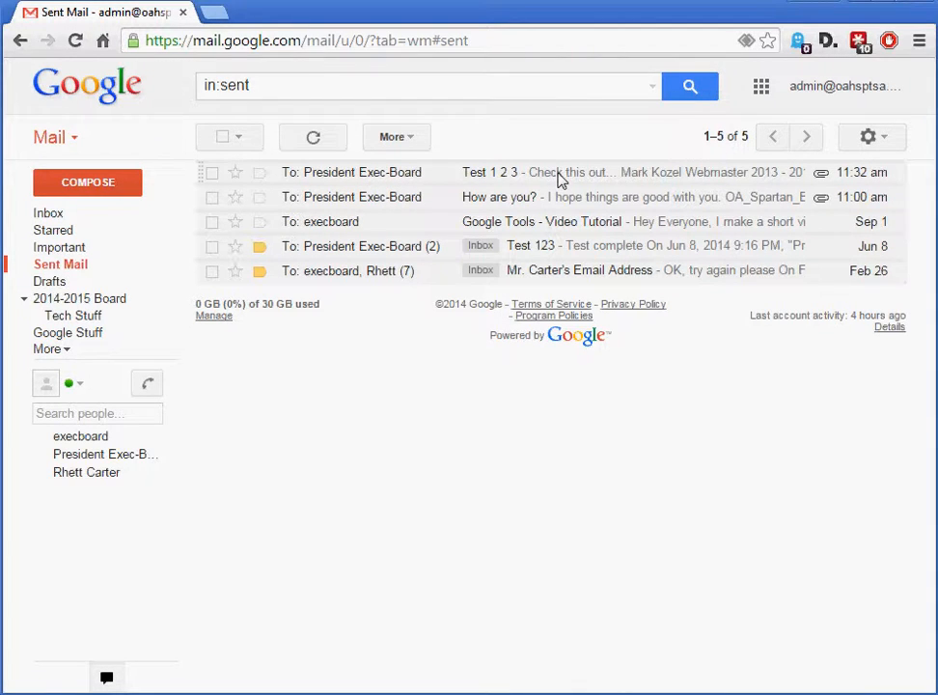
left_click(404, 177)
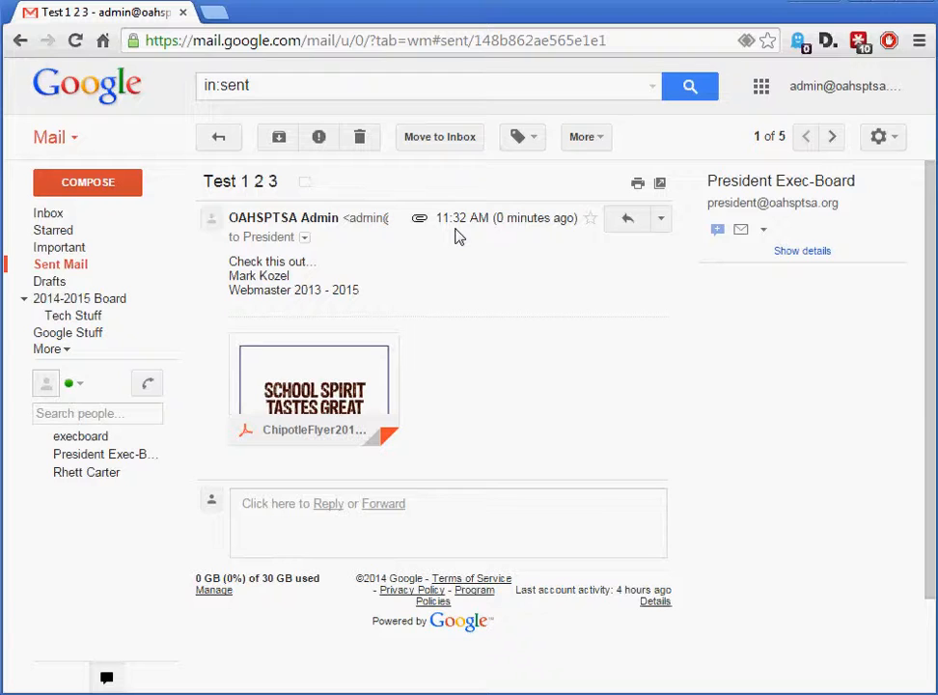
mouse_move(314, 419)
left_click(661, 220)
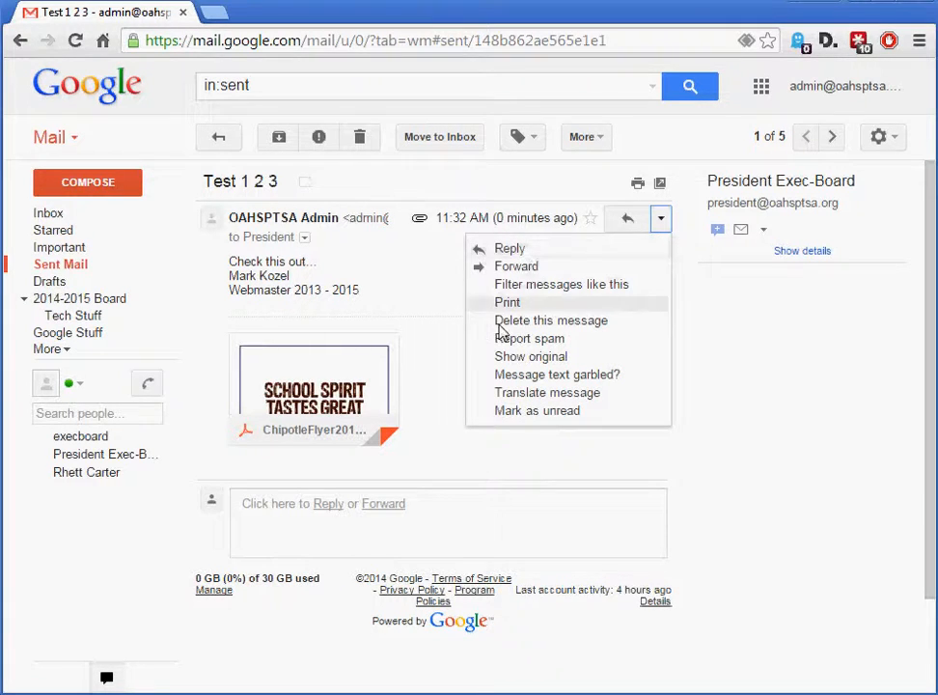
left_click(430, 294)
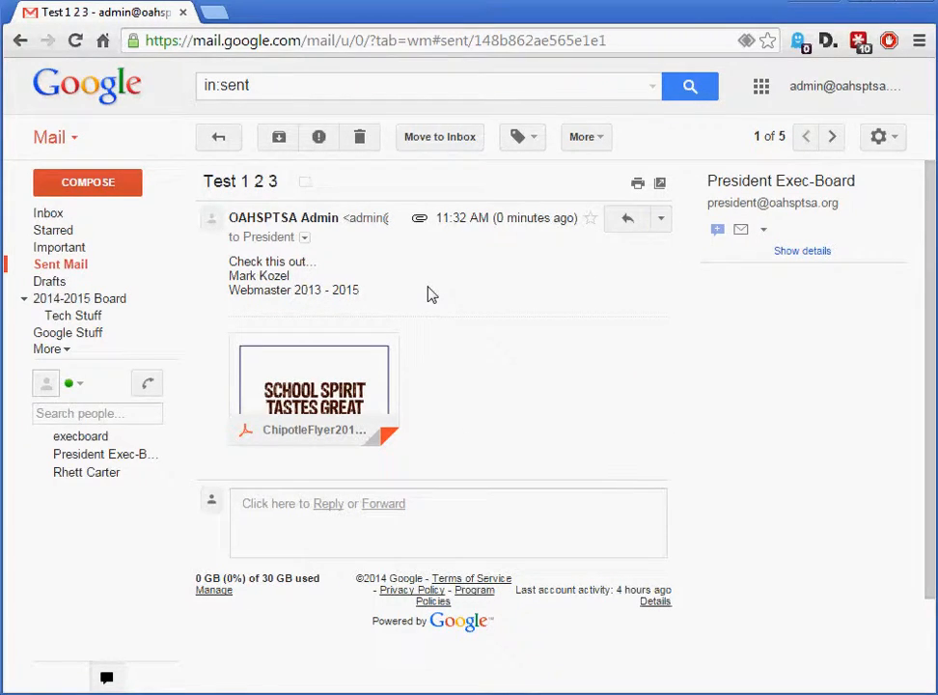
left_click(38, 213)
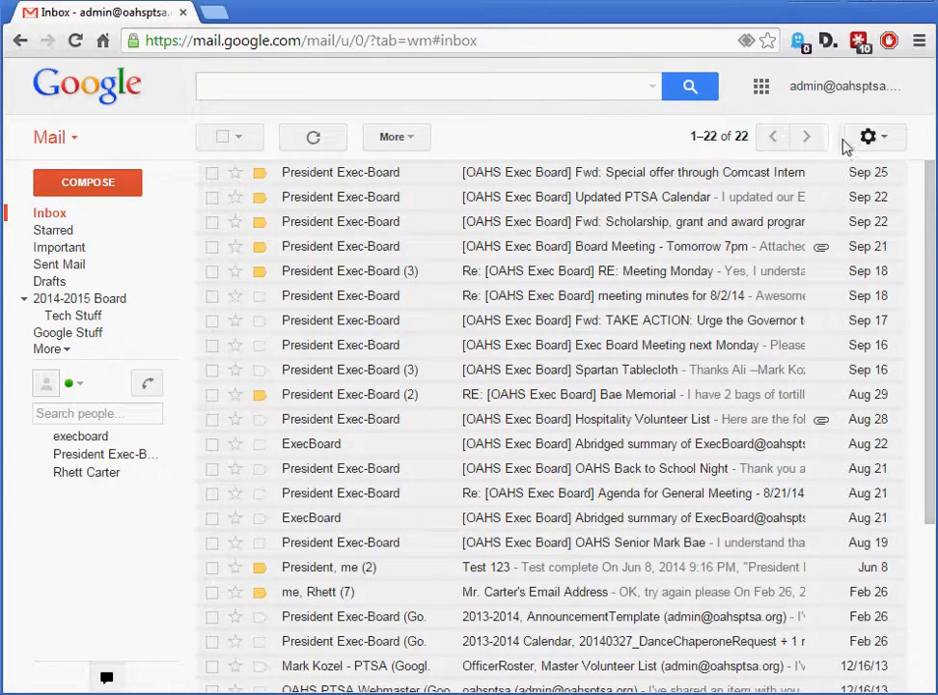
Open the label settings and examine the show and hide options of the labels and the form for creating a new label
left_click(880, 141)
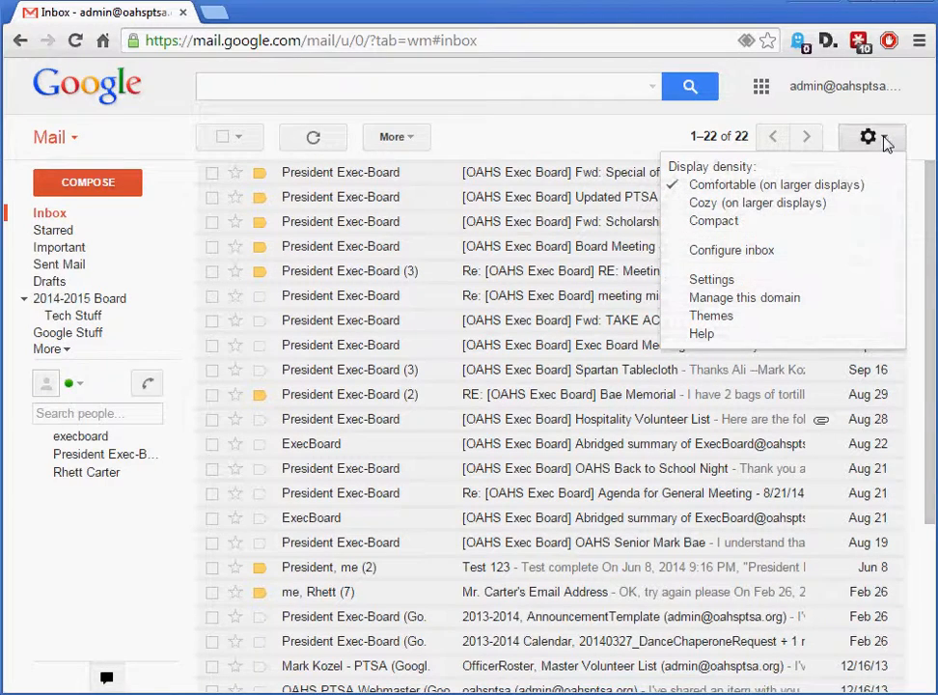
left_click(750, 278)
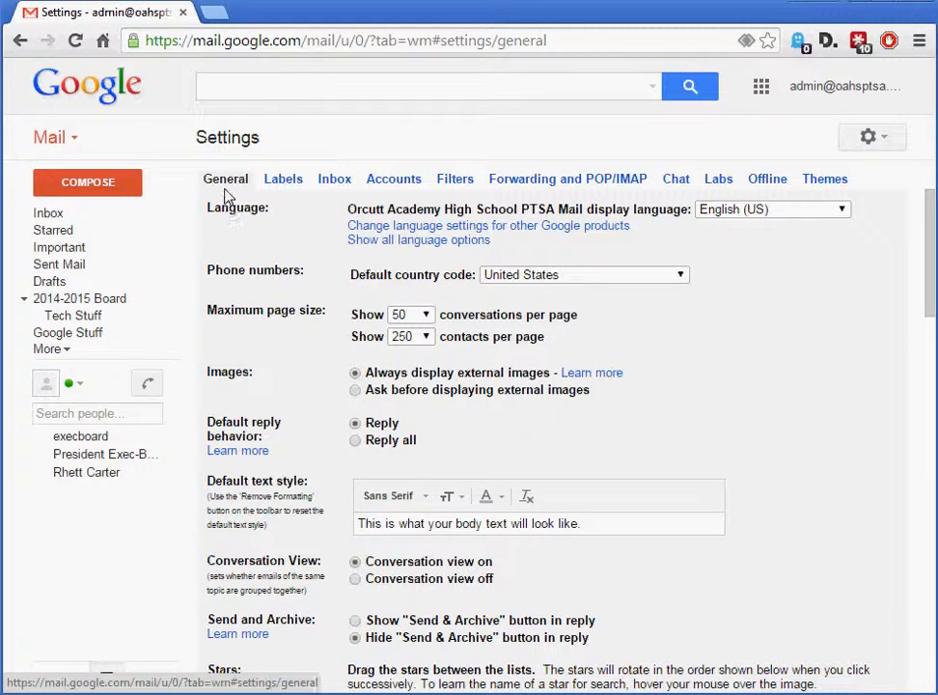
left_click(282, 180)
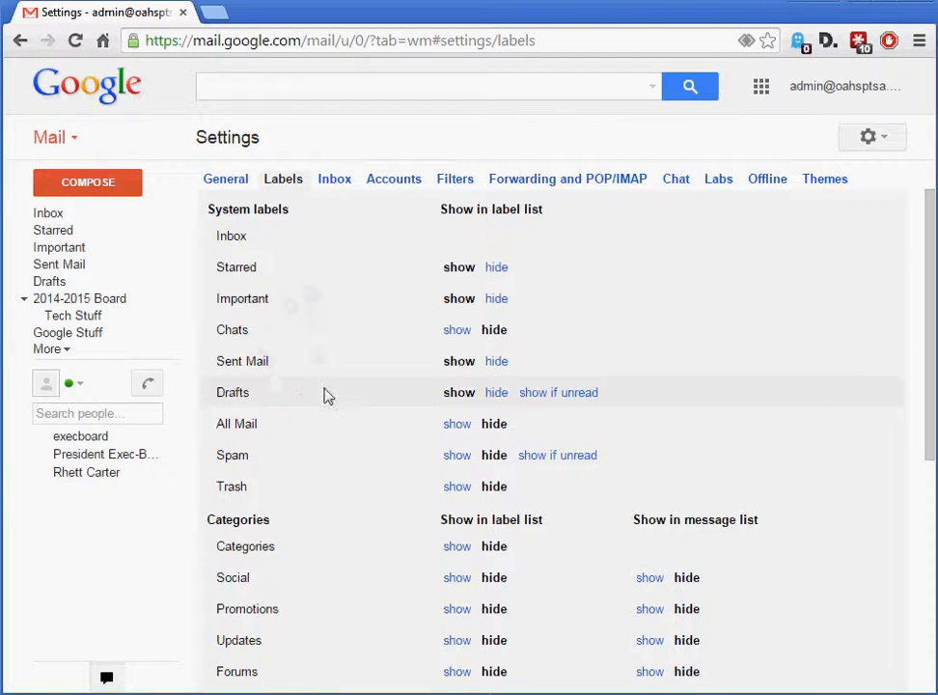
left_click_drag(931, 383, 913, 548)
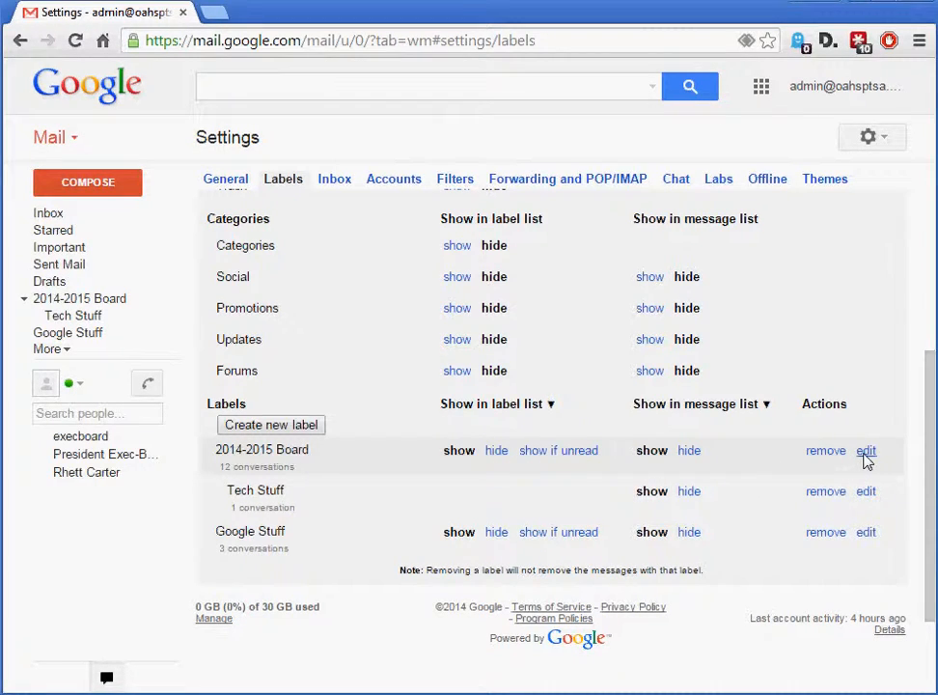
left_click(301, 431)
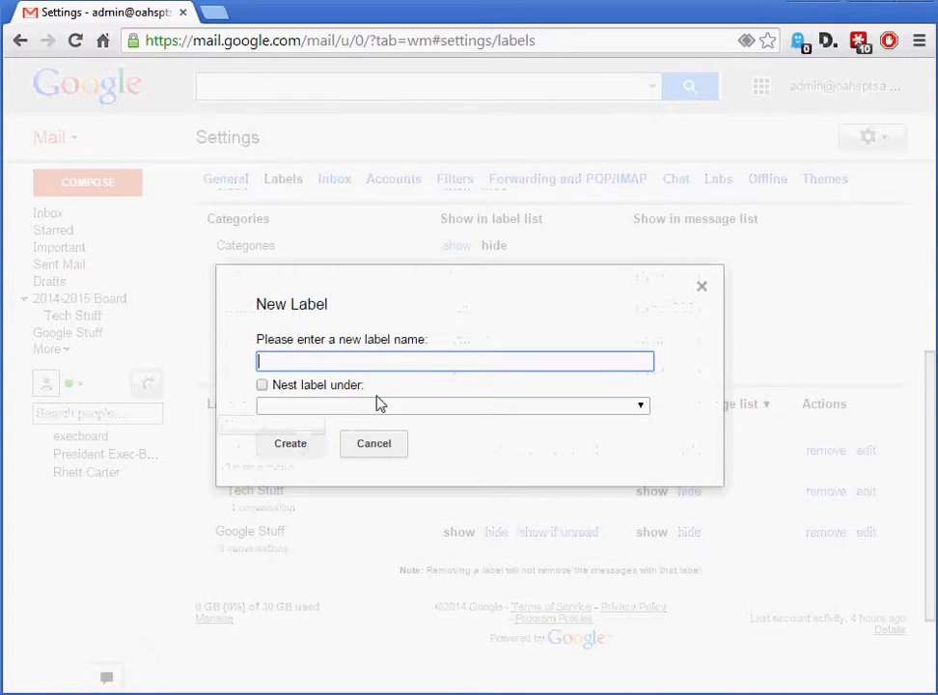
left_click(380, 449)
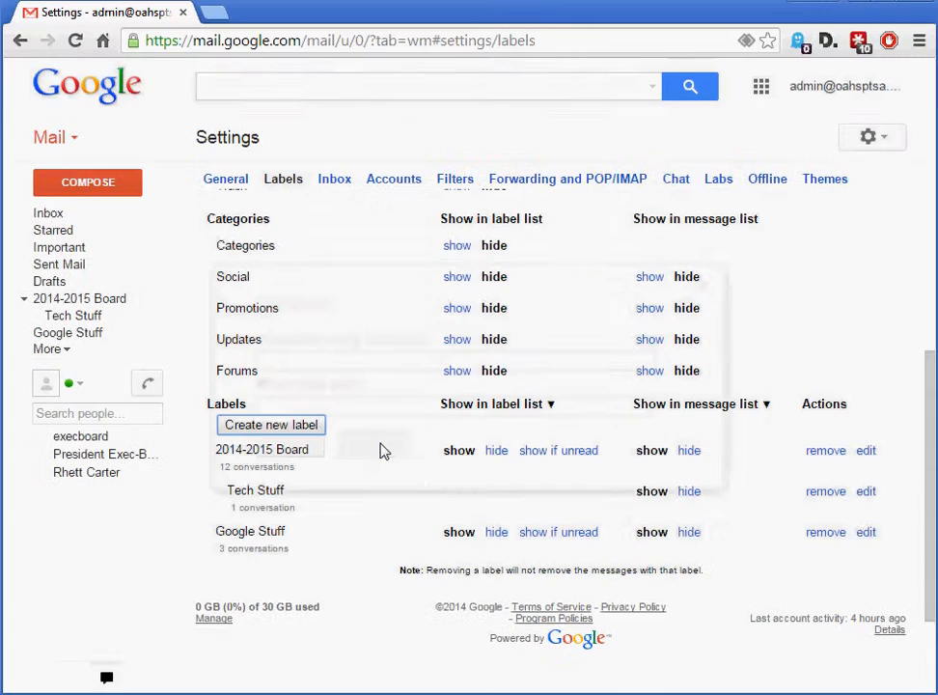
scroll(465, 548, "down", 2)
scroll(450, 549, "up", 5)
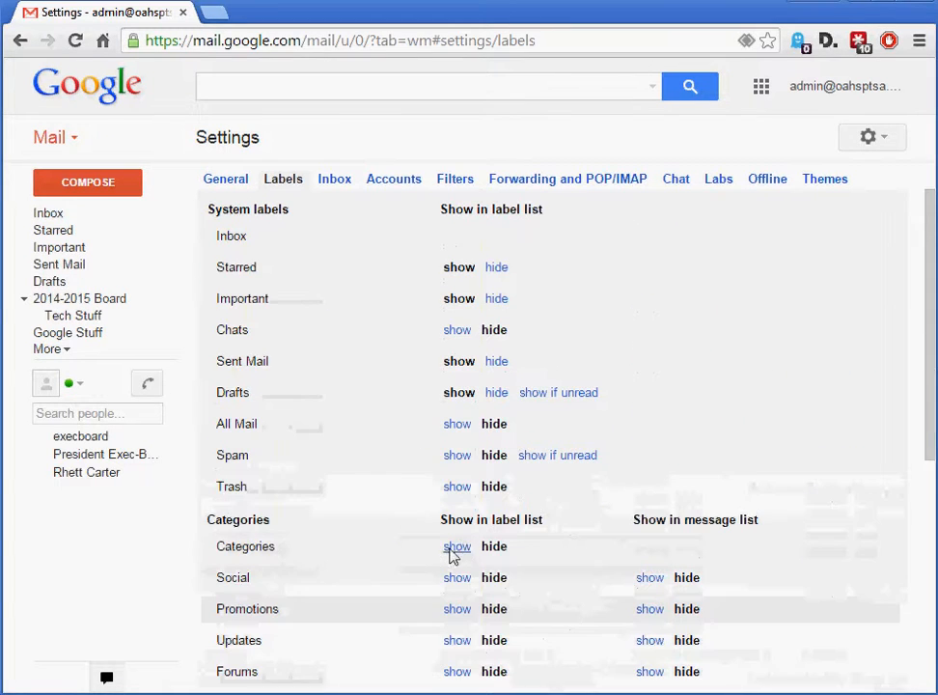
scroll(415, 551, "down", 4)
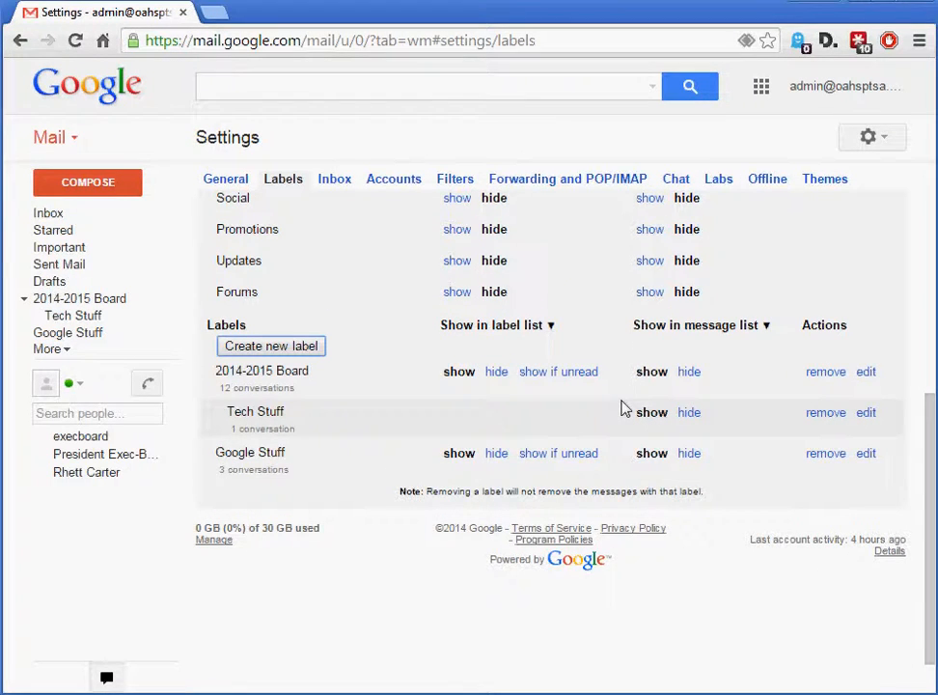
scroll(458, 378, "up", 4)
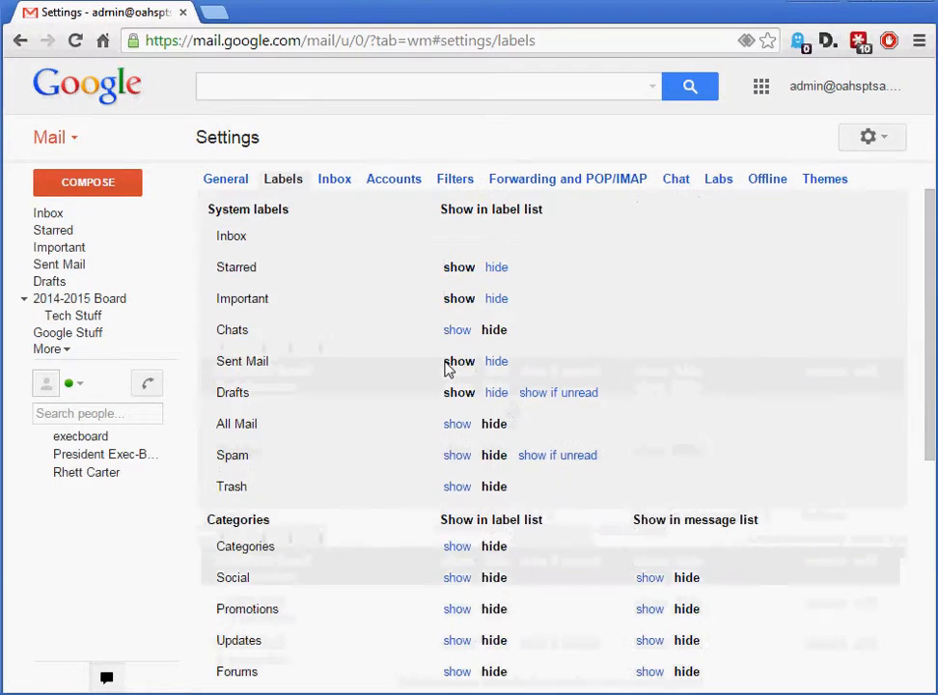
In the general settings, view the conversations-per-page choices, and switch the default reply behavior to Reply all and back to Reply
left_click(227, 184)
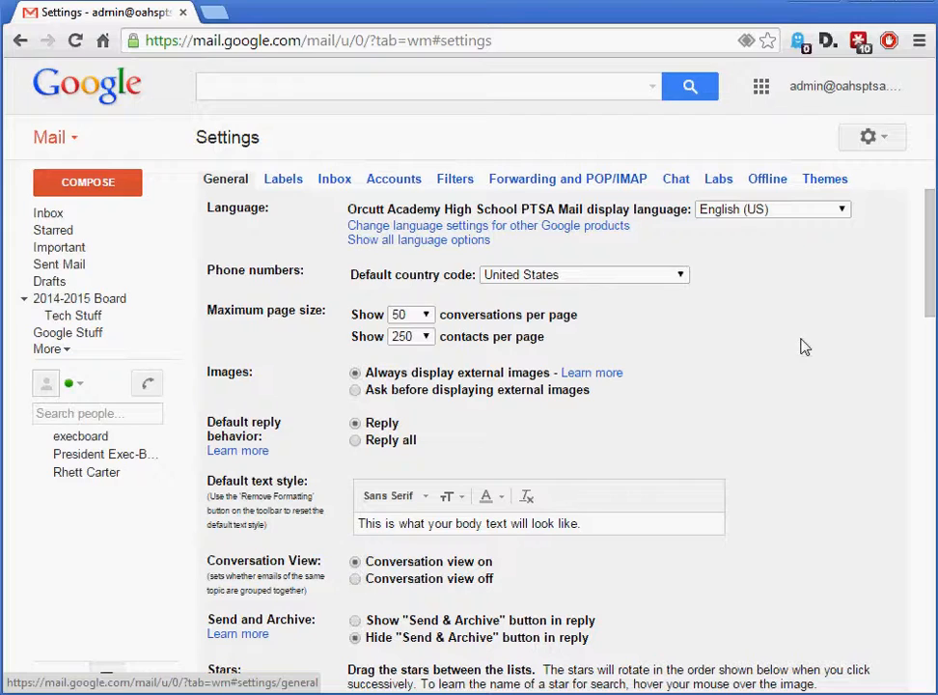
left_click(426, 315)
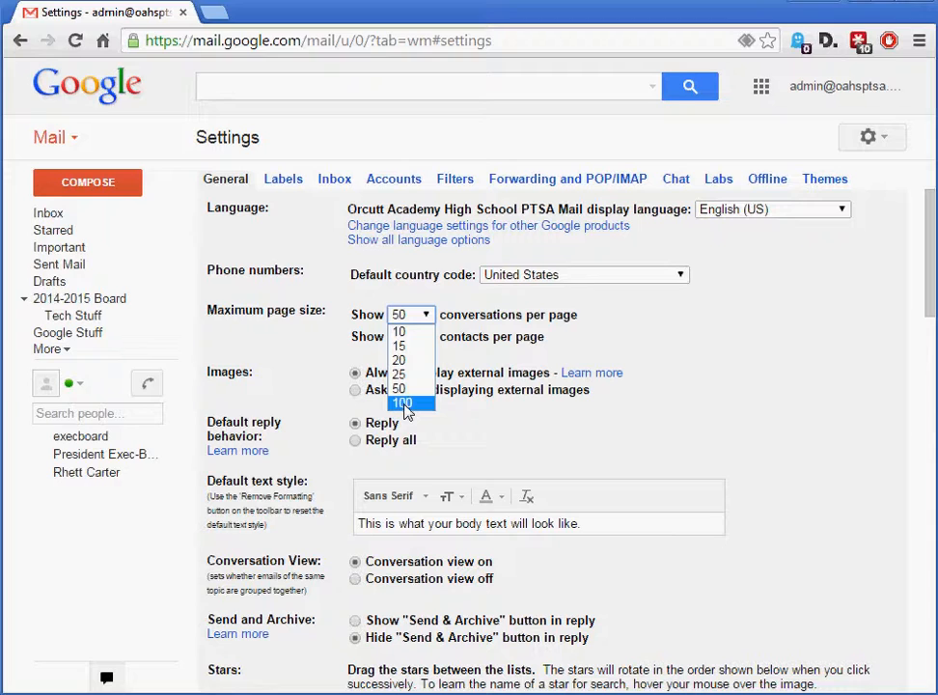
left_click(710, 333)
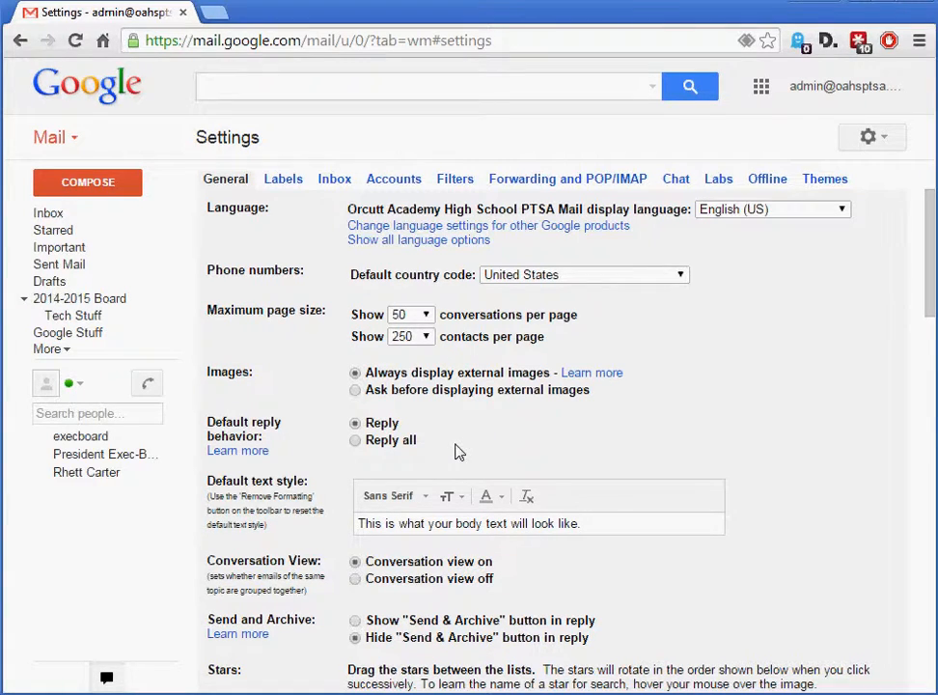
left_click(354, 441)
left_click(355, 424)
Look through the remaining general settings down to the email signature
scroll(705, 530, "down", 2)
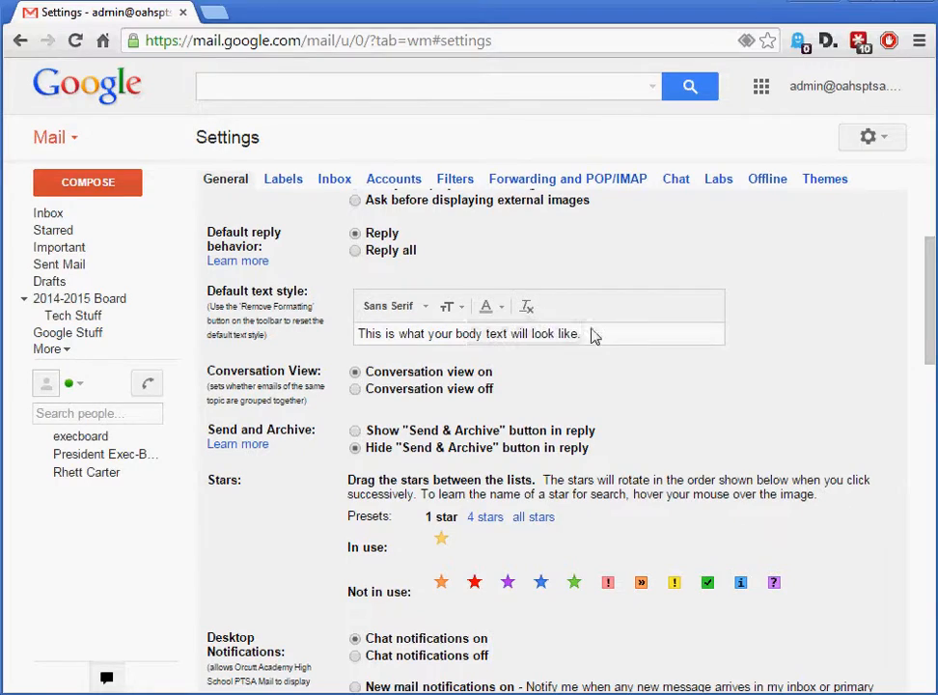
scroll(610, 459, "down", 4)
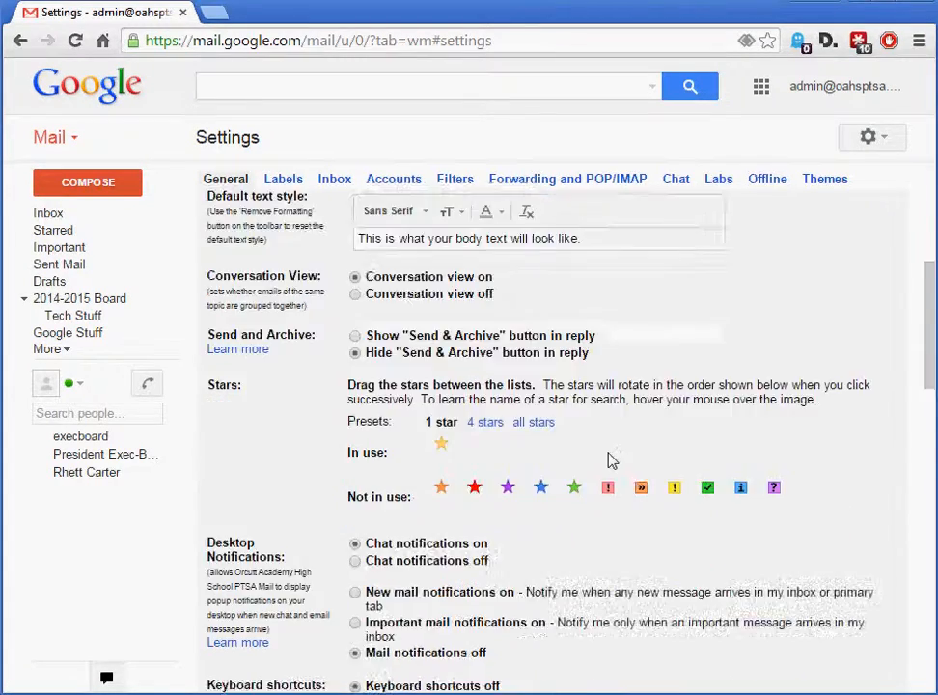
scroll(608, 460, "down", 4)
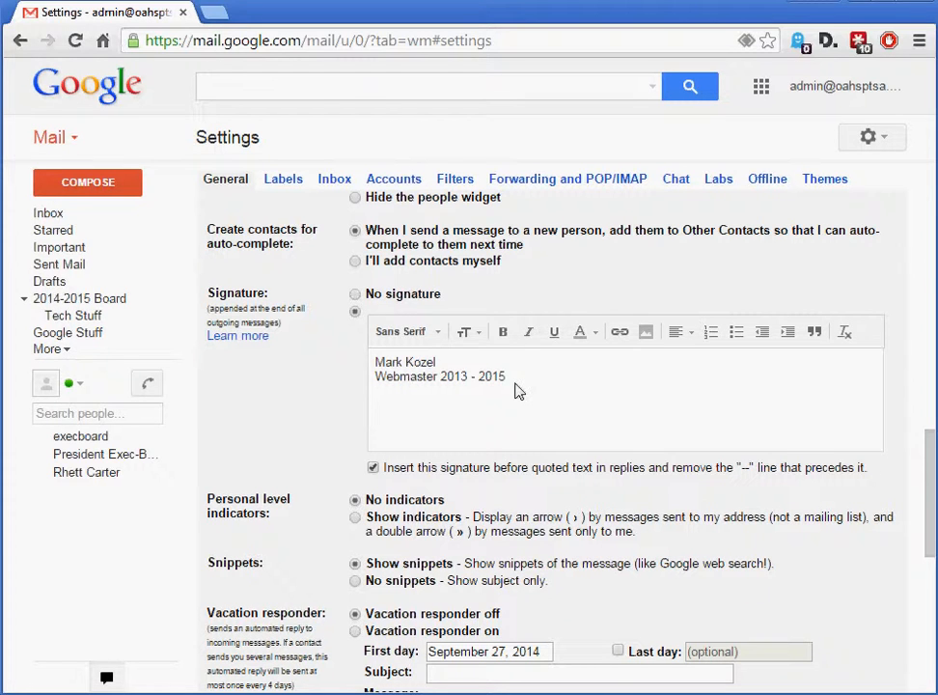
Review the role title and years in the email signature and the remaining general settings down to outgoing message encoding
double_click(419, 382)
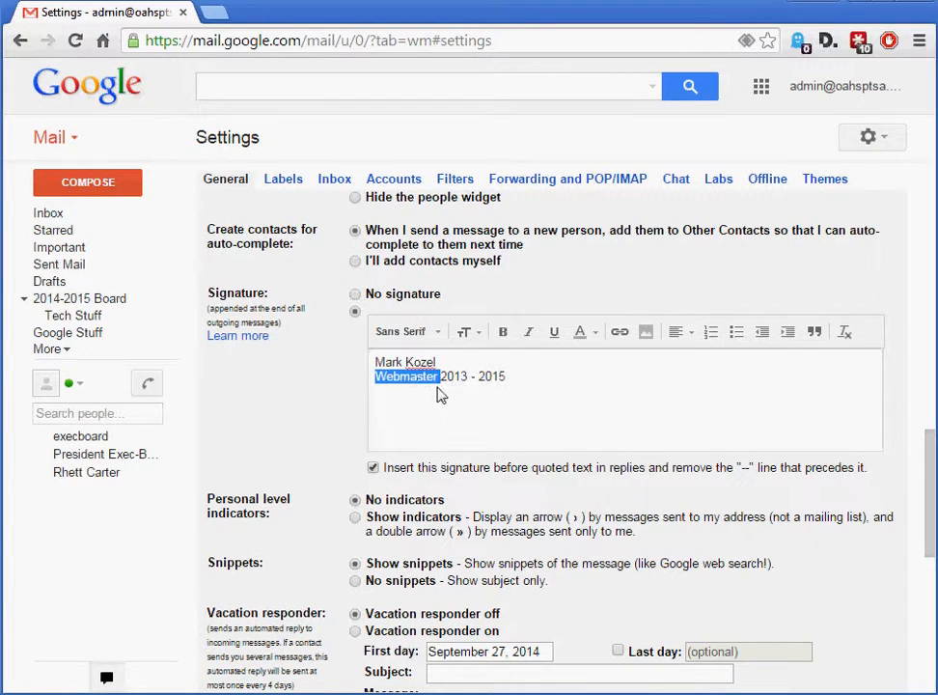
left_click_drag(506, 380, 444, 386)
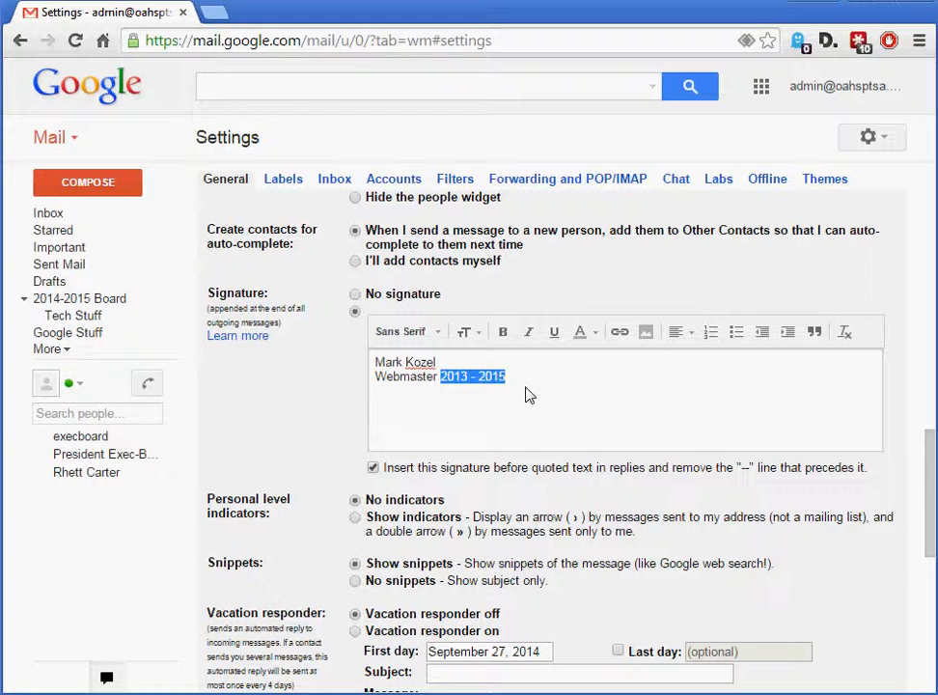
left_click(488, 381)
double_click(487, 379)
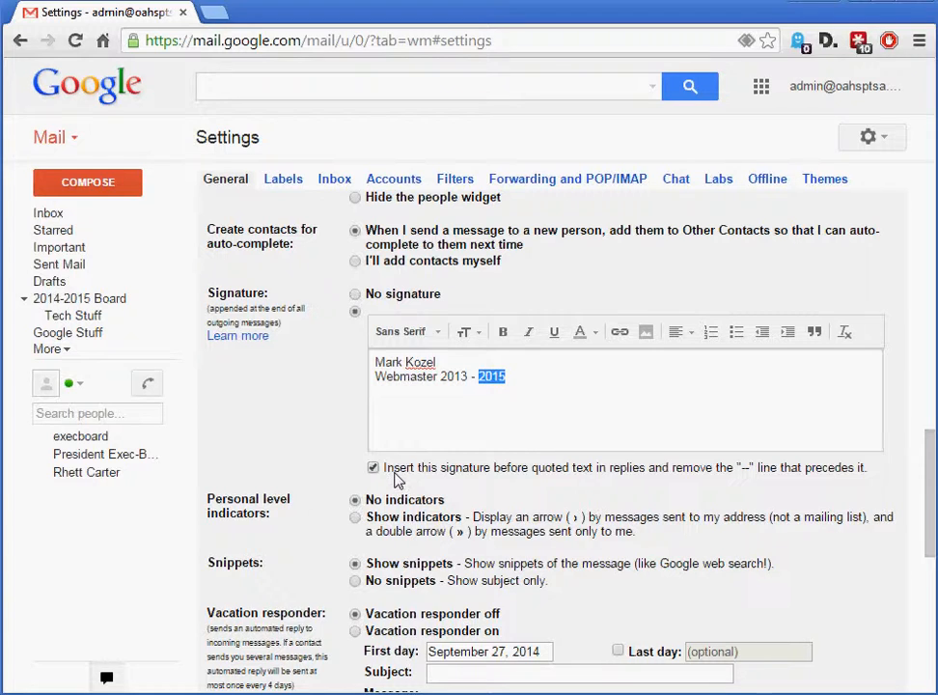
scroll(415, 506, "down", 5)
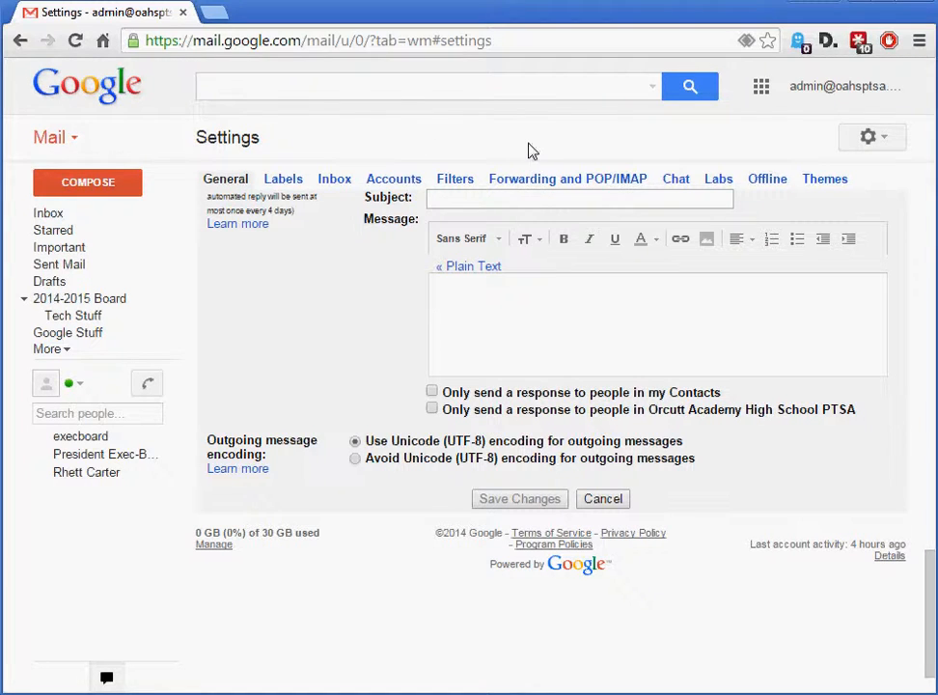
Return to the inbox, start a new message to check the signature in its body, and discard the message
left_click(40, 218)
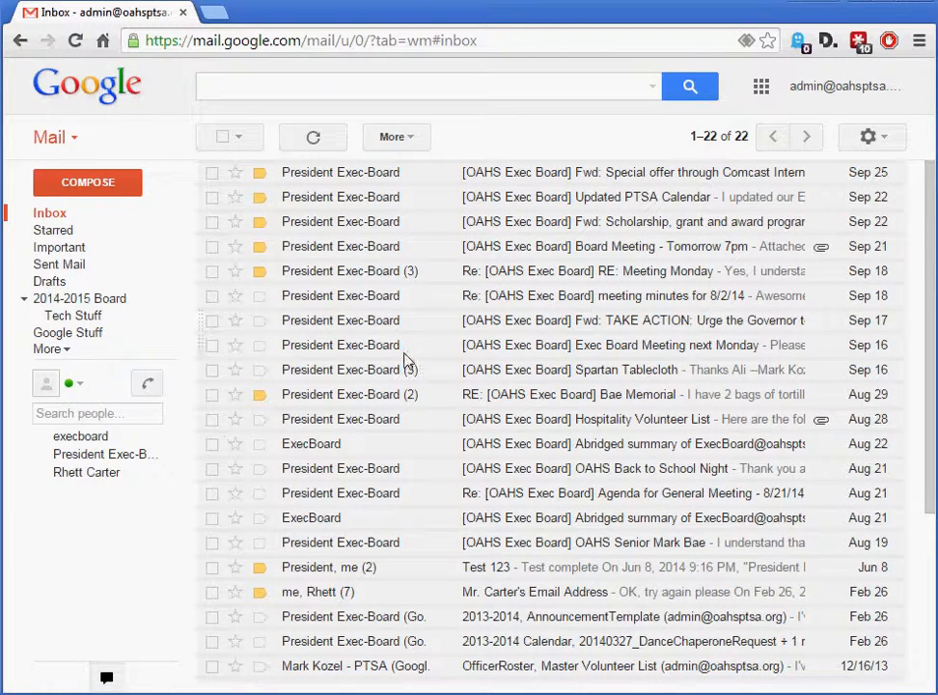
left_click(94, 187)
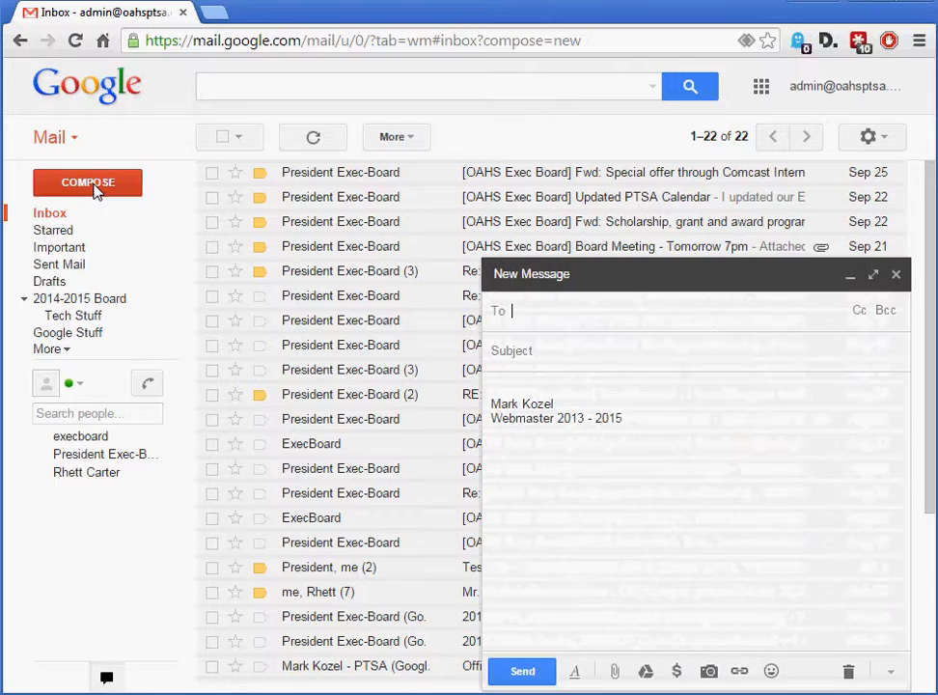
left_click_drag(623, 424, 488, 415)
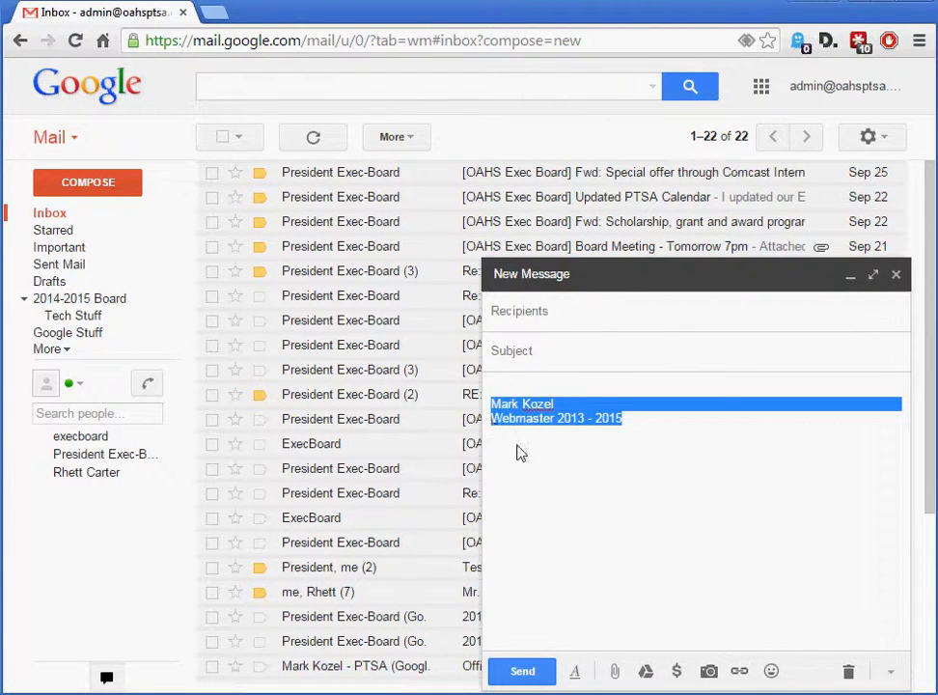
left_click(630, 453)
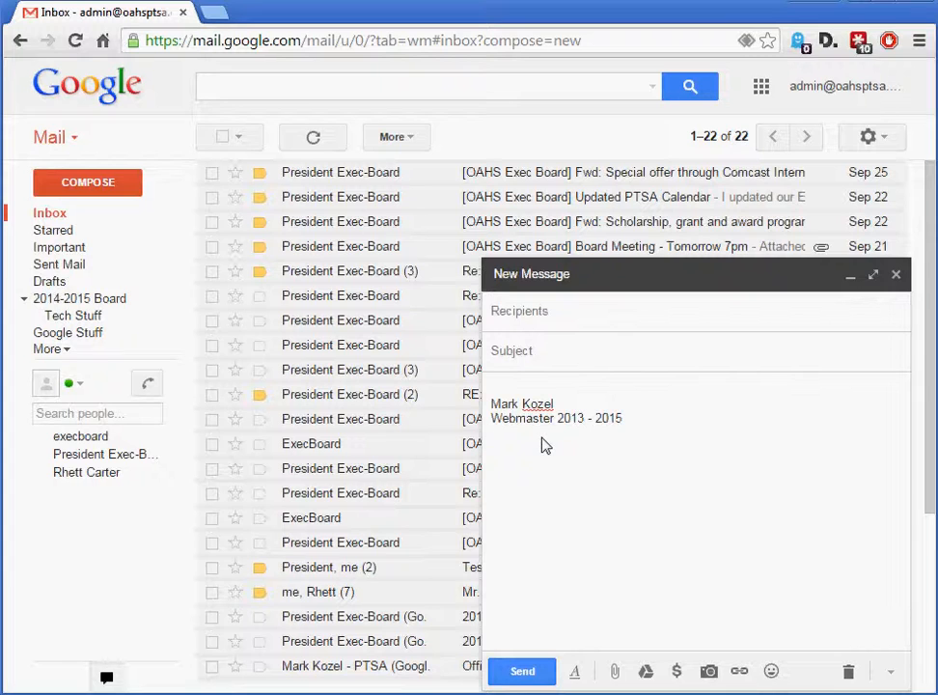
left_click(848, 670)
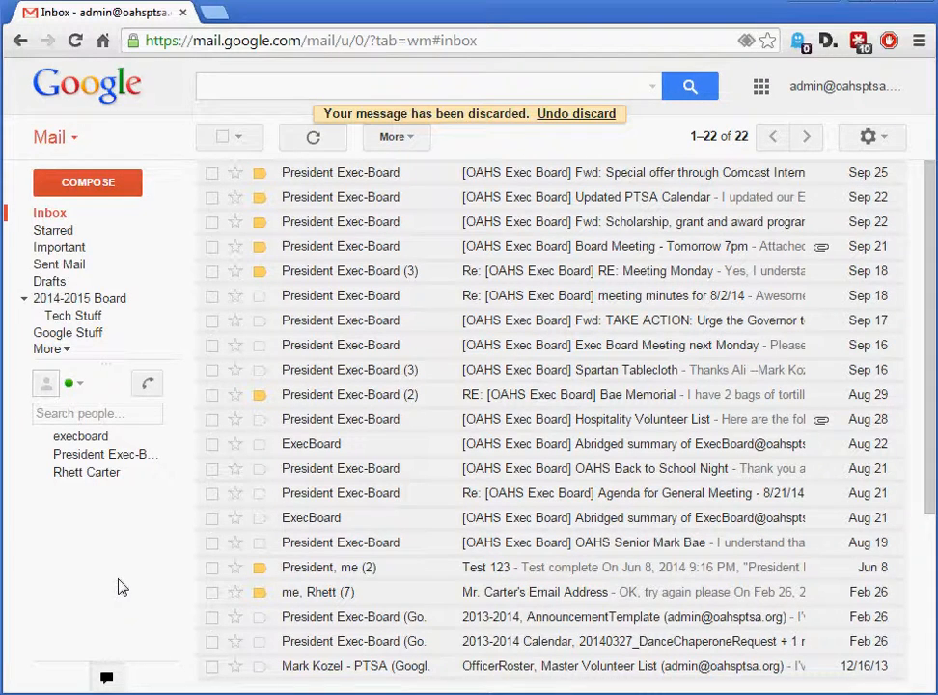
Switch from mail to the contacts and delete the contact belonging to the Volunteers group
left_click(73, 144)
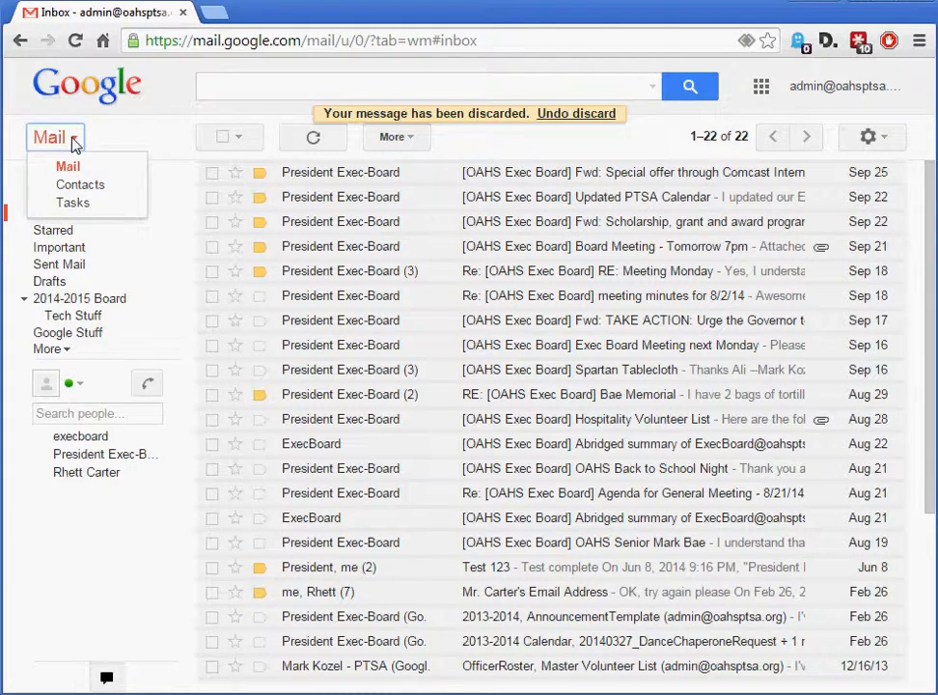
left_click(91, 191)
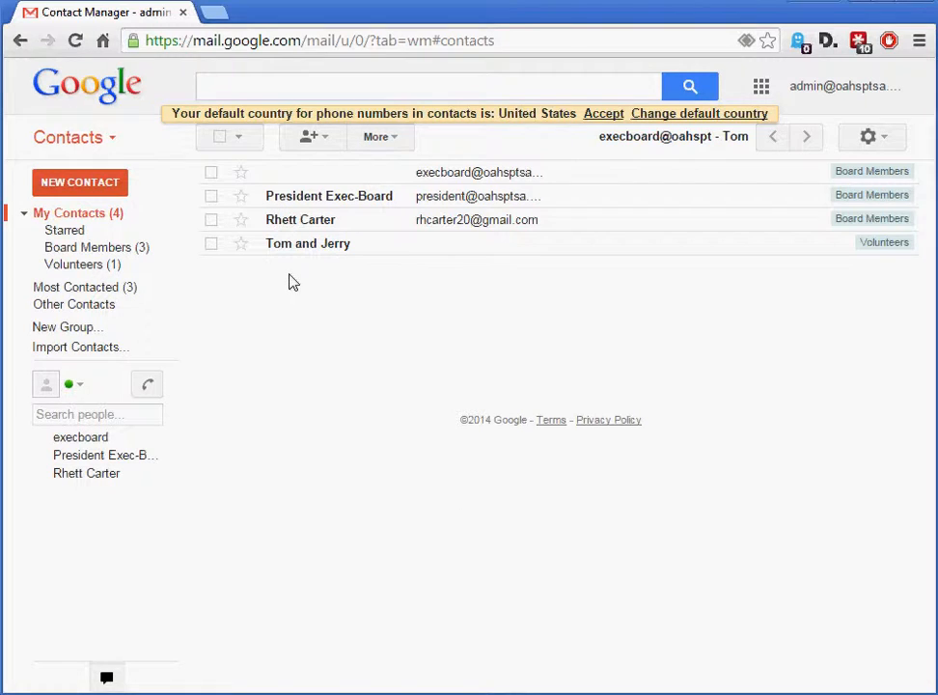
left_click(212, 245)
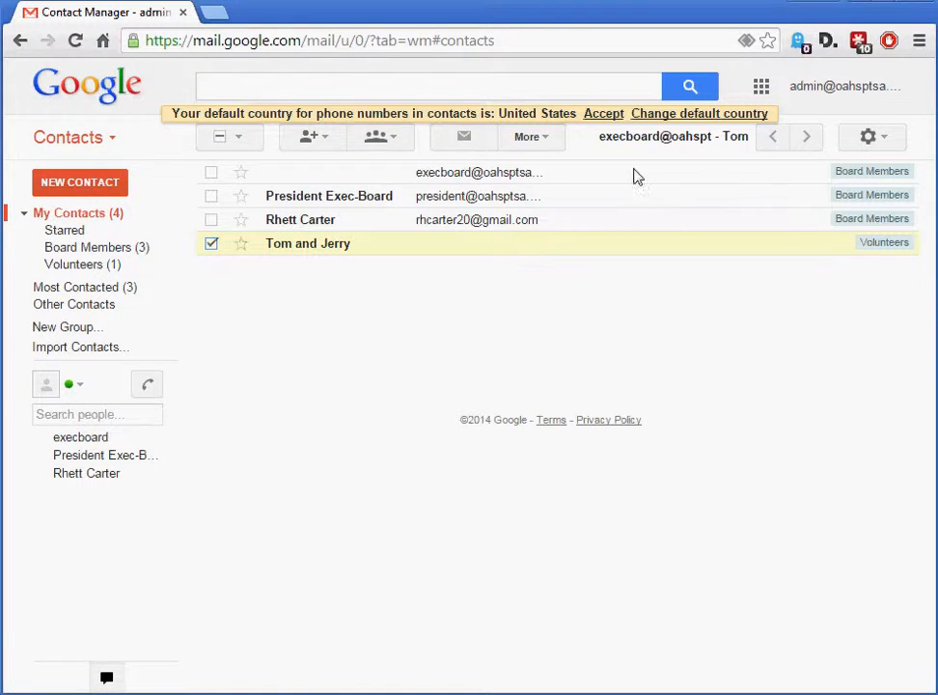
left_click(548, 140)
left_click(545, 187)
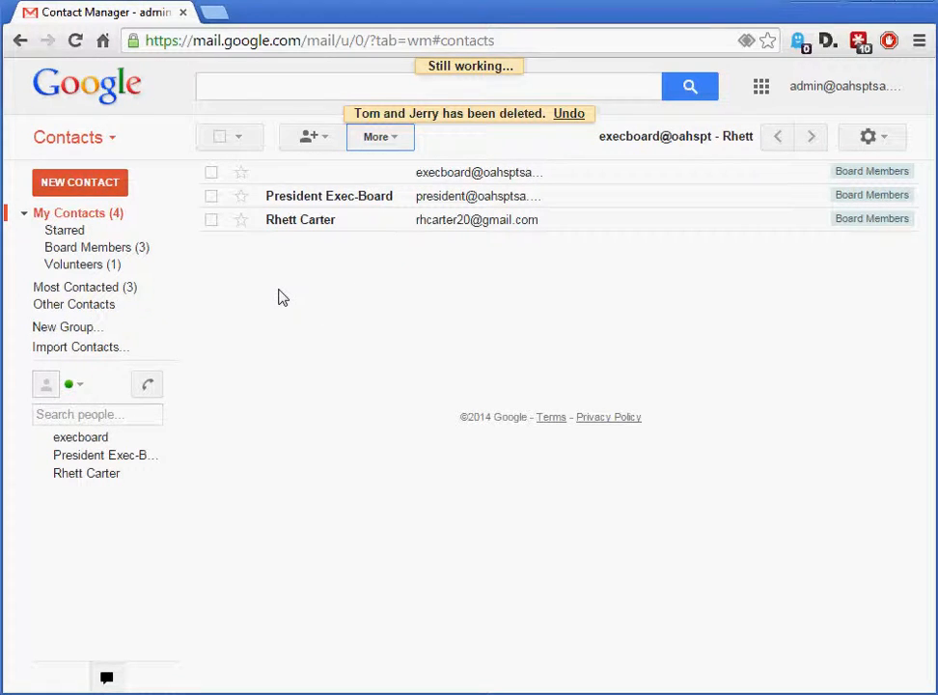
Create a new contact with only a first name, leaving its job title and company empty
left_click(60, 186)
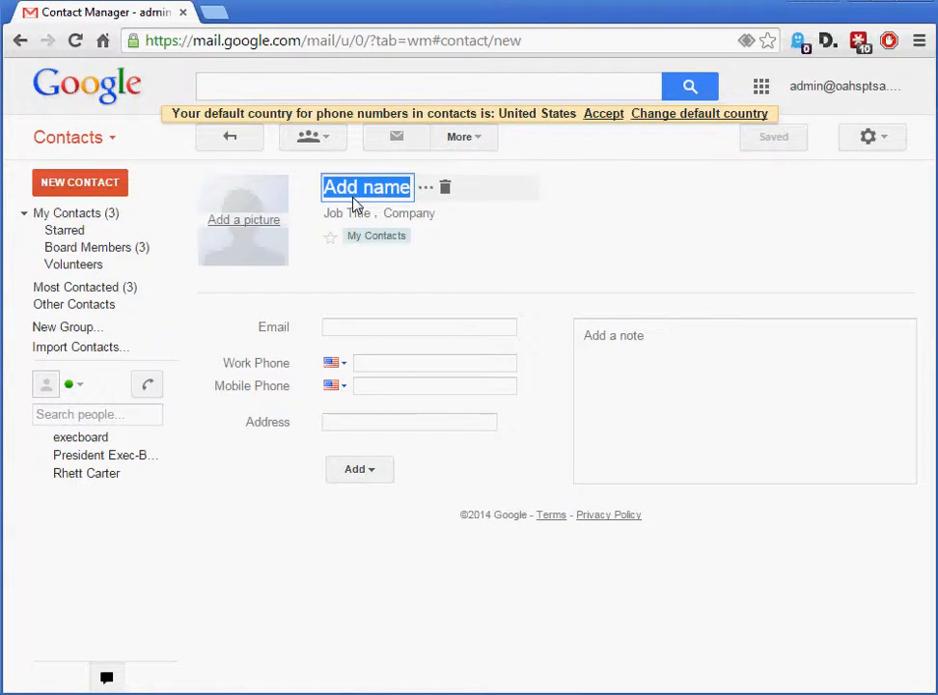
type("Tom")
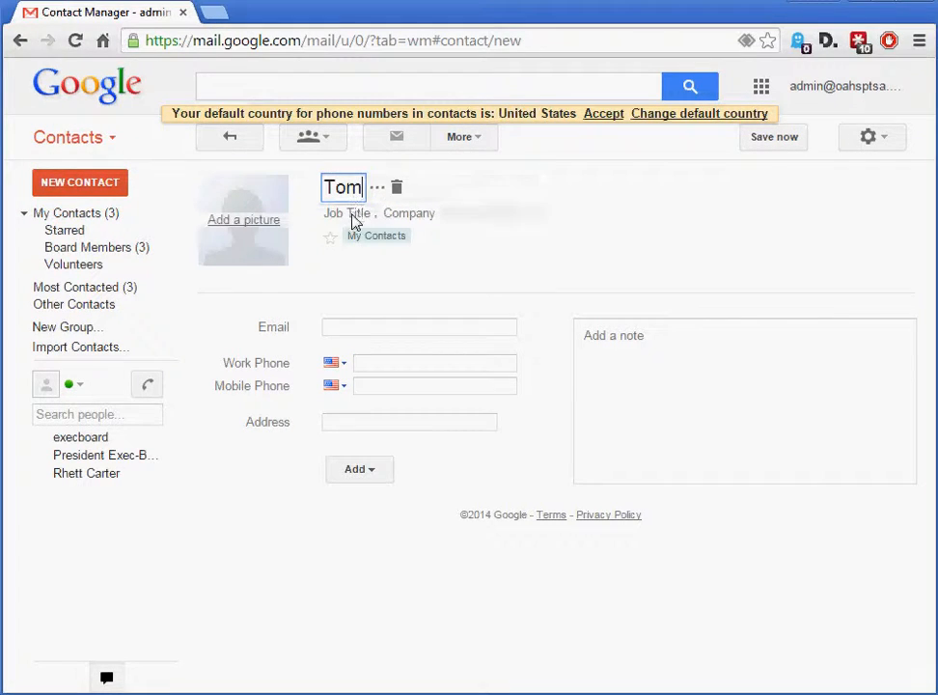
left_click(351, 214)
left_click(402, 216)
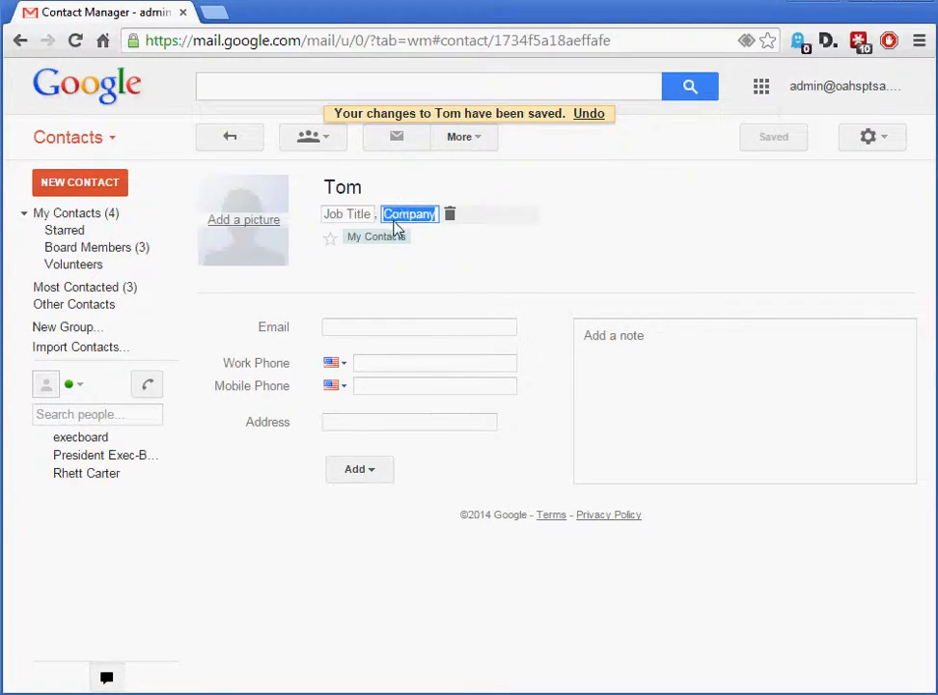
Examine the new contact's email, work phone, address and note fields and the additional field types that can be added
left_click(354, 329)
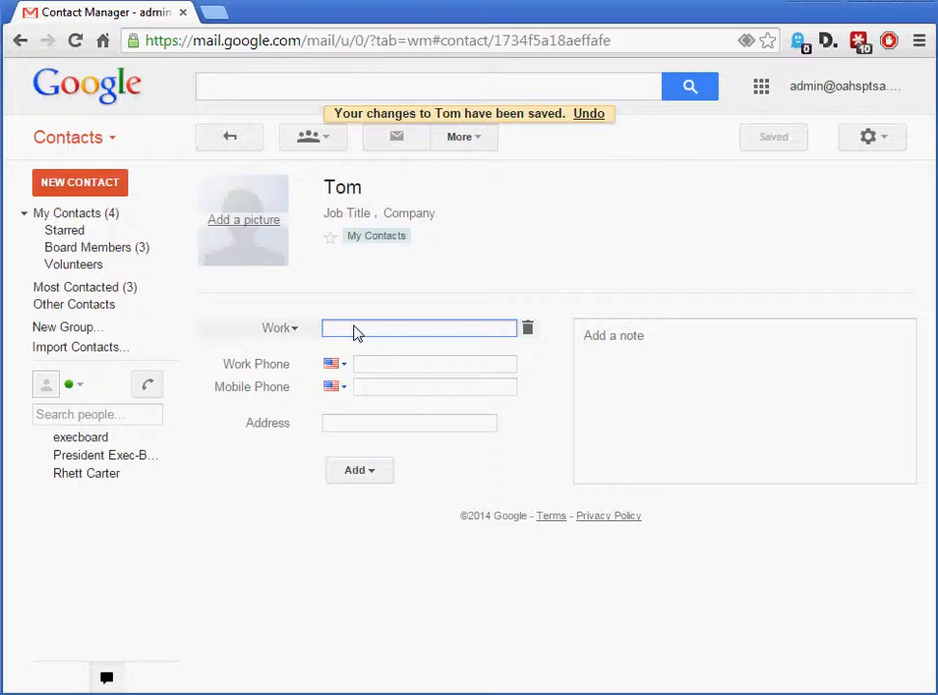
left_click(395, 364)
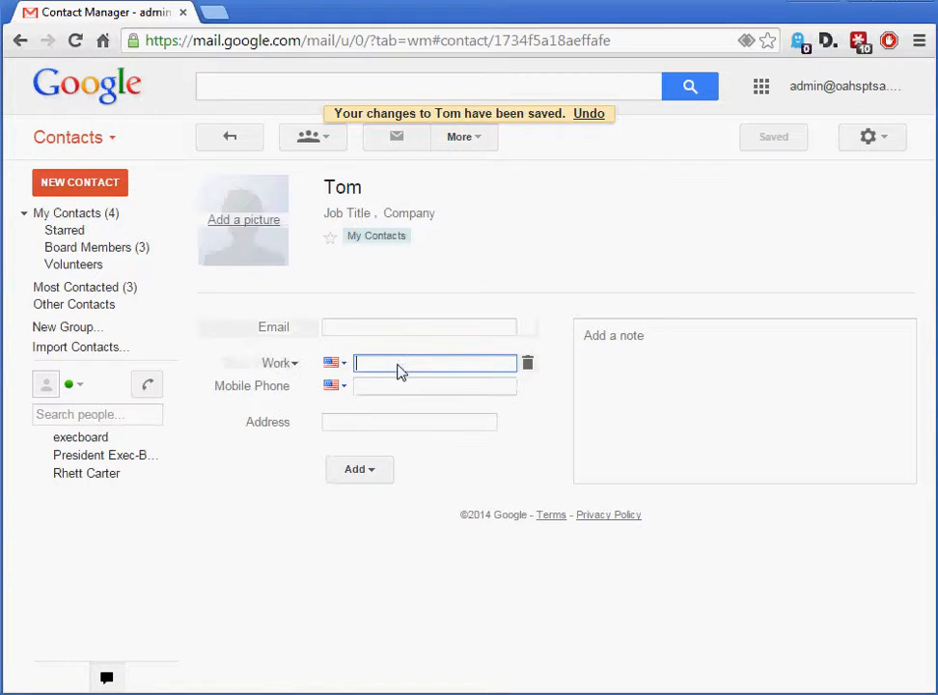
left_click(365, 424)
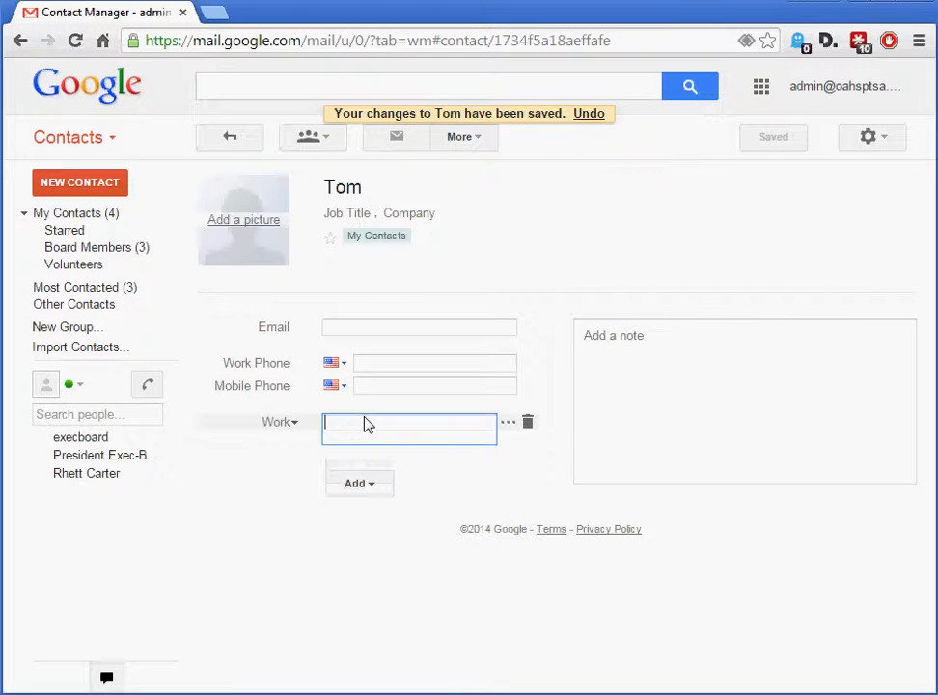
left_click(373, 488)
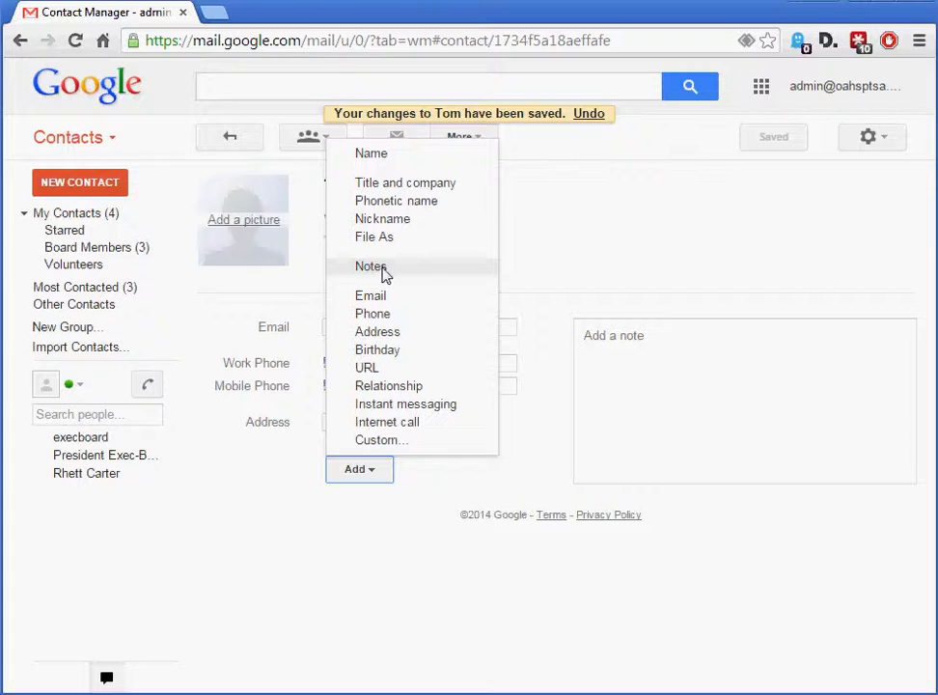
left_click(629, 369)
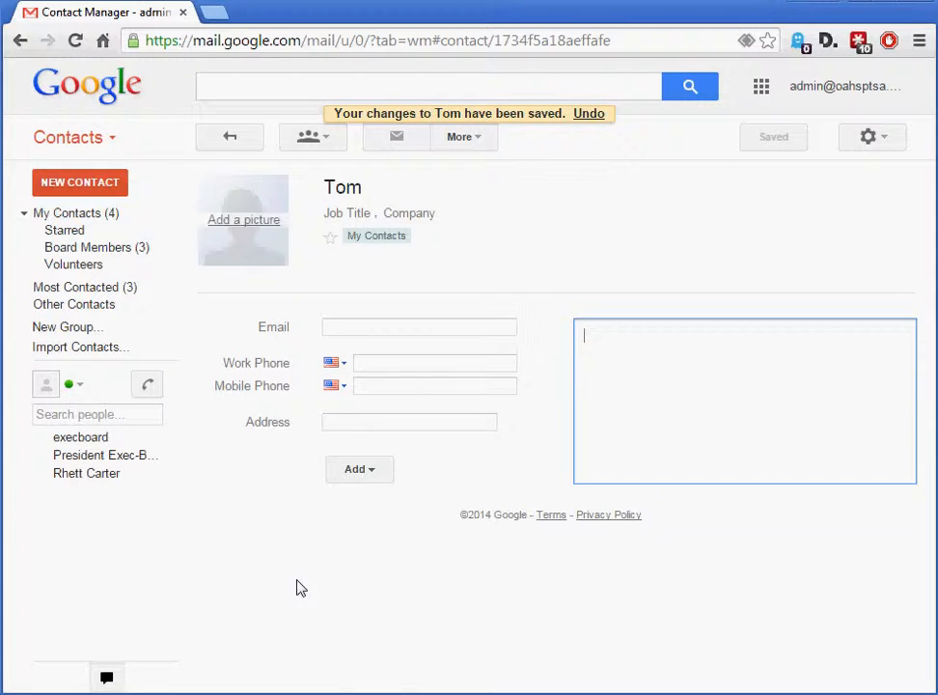
left_click(379, 331)
left_click(377, 560)
Reopen the new contact from My Contacts, check its note field, and return to the contact list
left_click(77, 220)
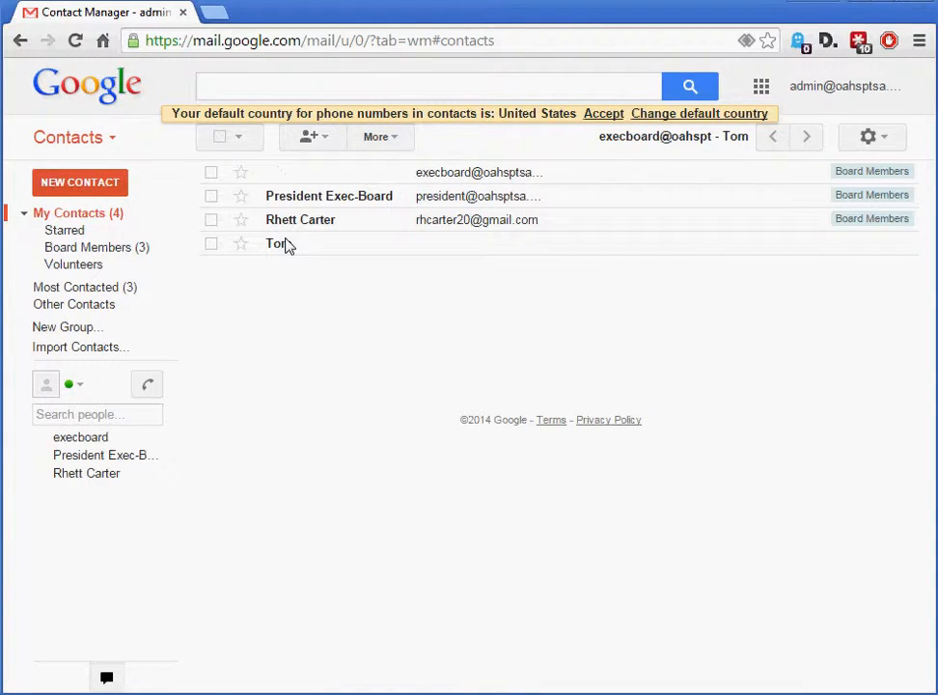
left_click(278, 244)
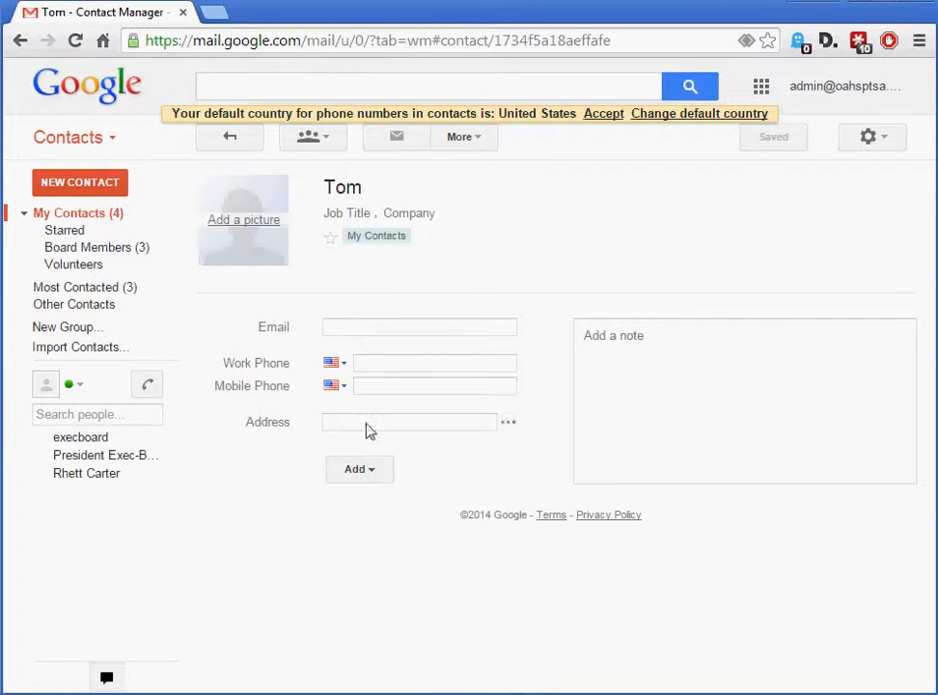
left_click(659, 358)
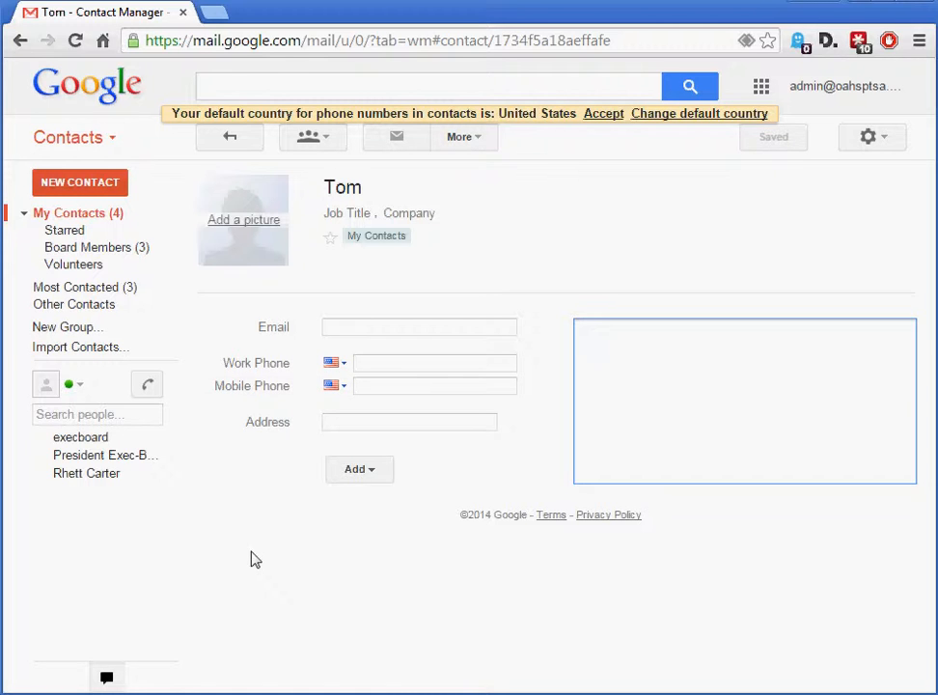
left_click(73, 212)
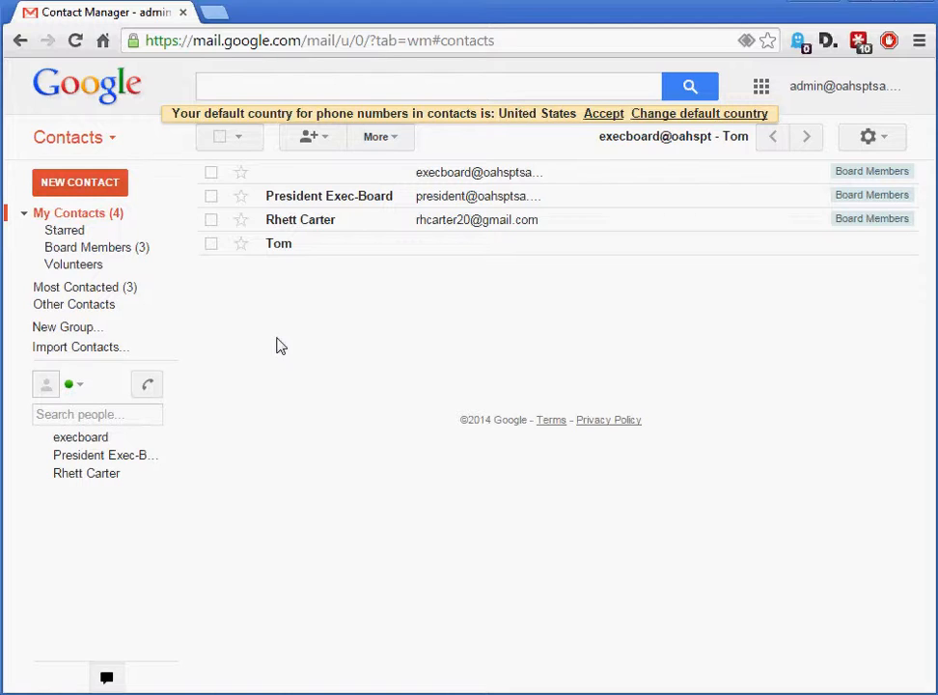
Add the new contact to the Volunteers group
left_click(211, 244)
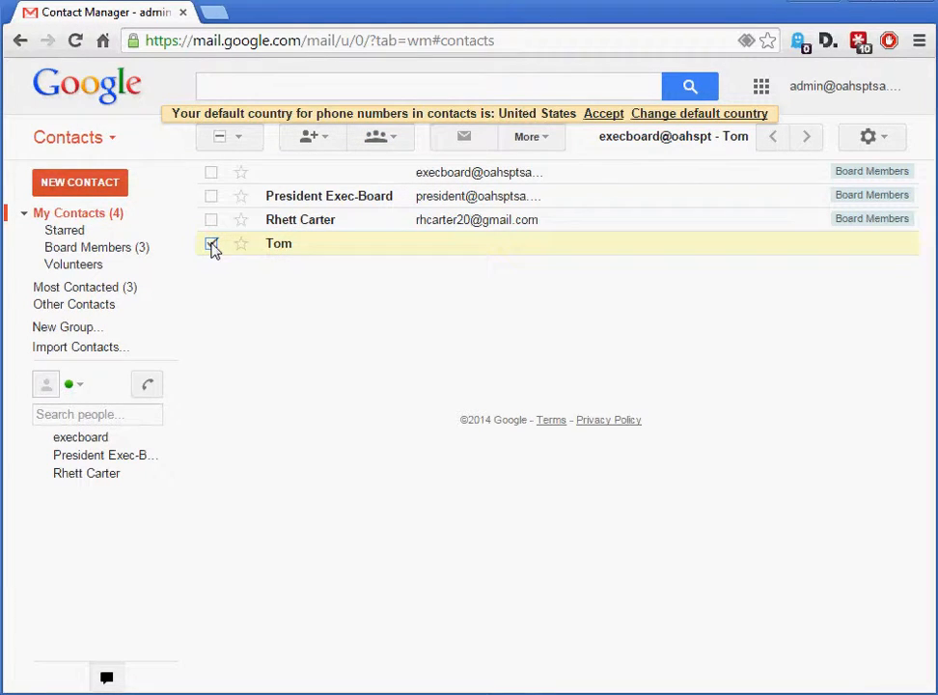
left_click(398, 141)
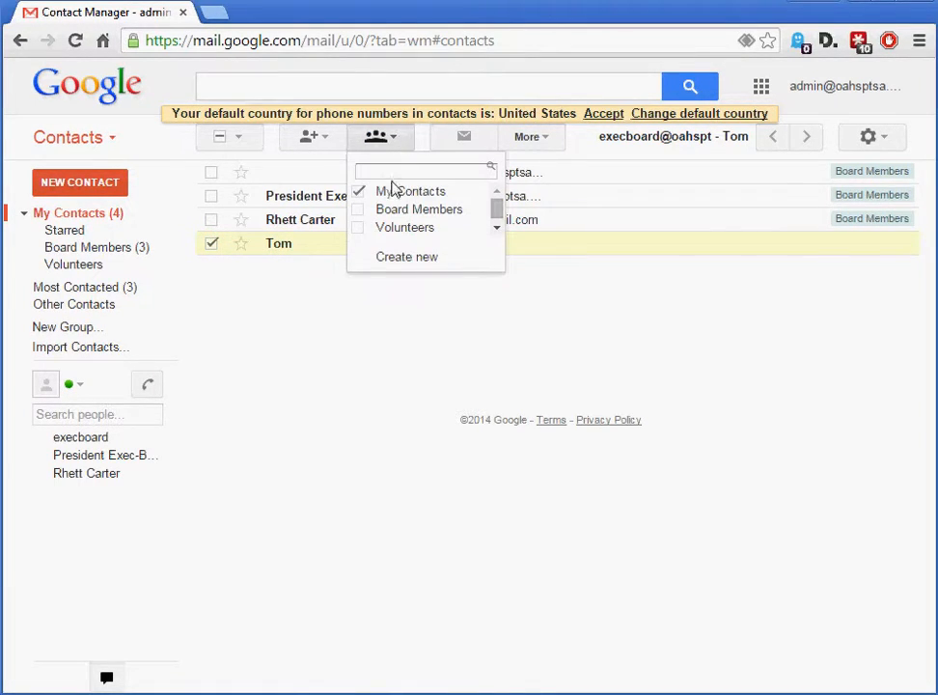
left_click(359, 229)
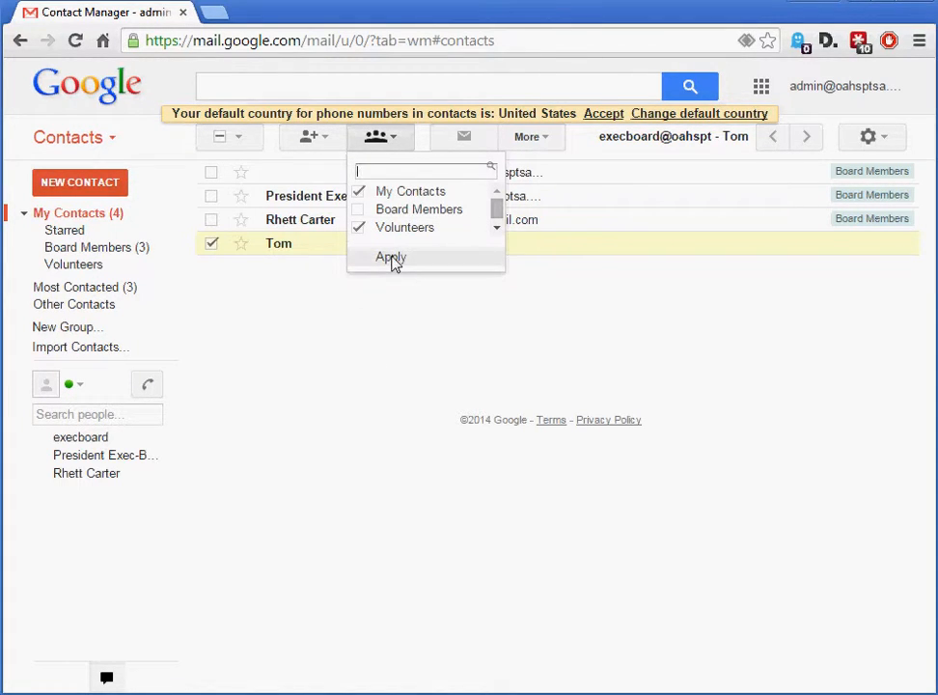
left_click(391, 260)
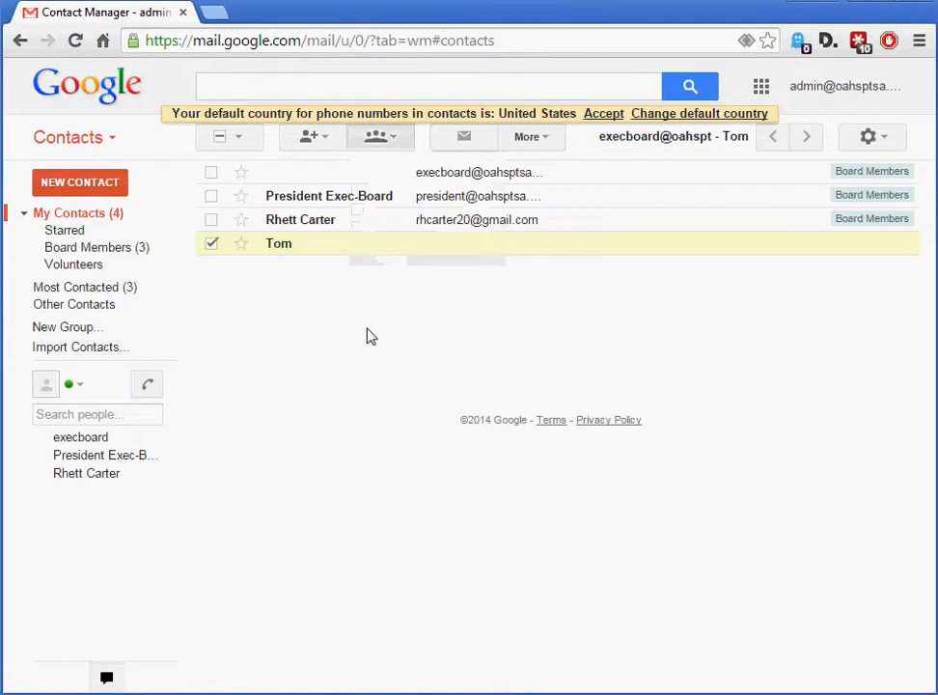
View the members of the Volunteers and Board Members groups and check the additional actions for Board Members
left_click(77, 266)
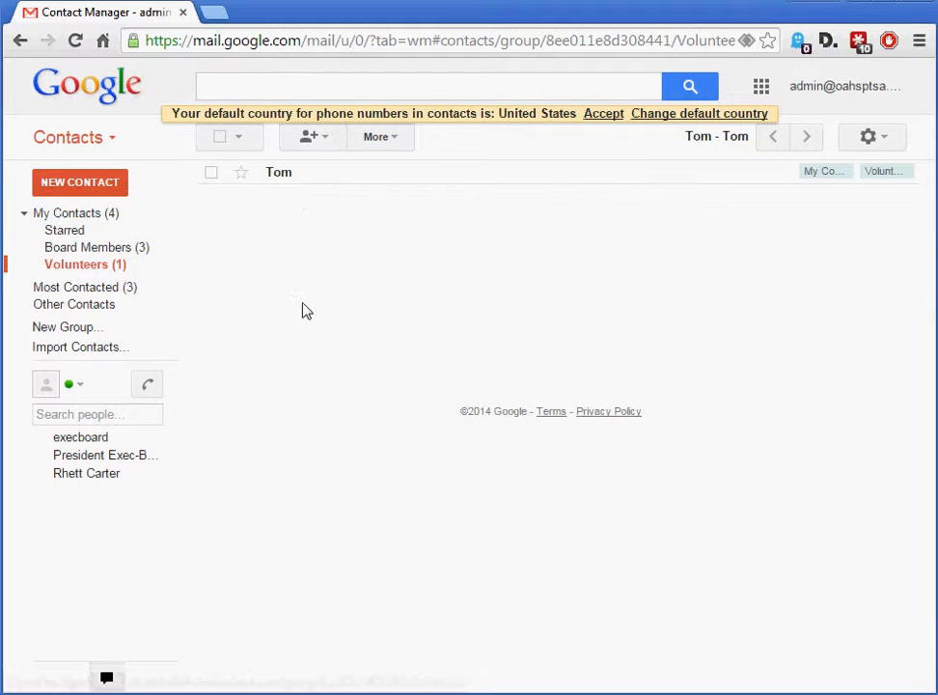
left_click(85, 249)
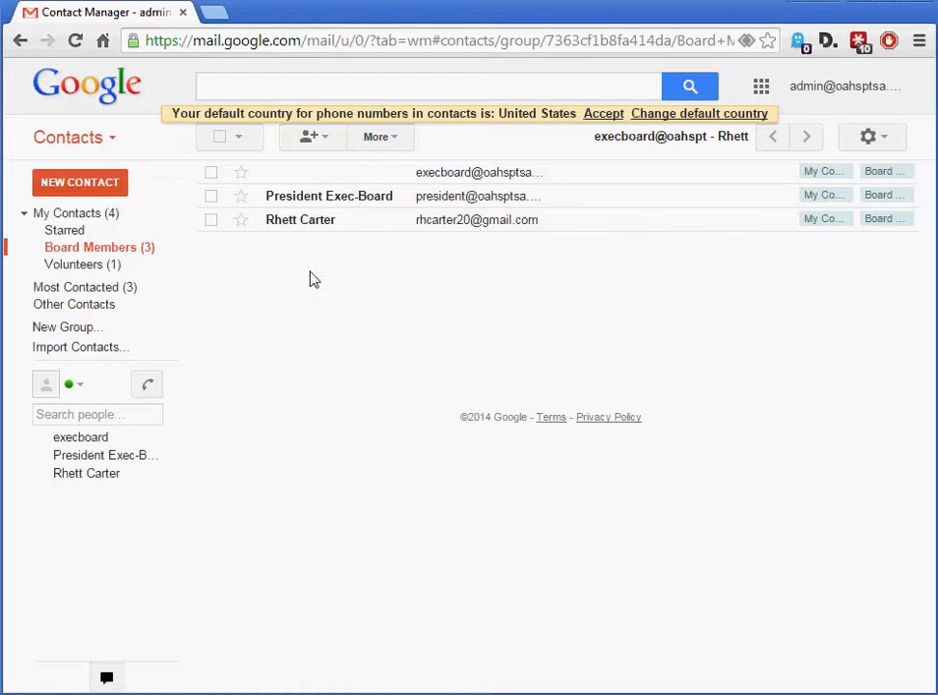
left_click(392, 141)
left_click(215, 418)
Select the last contact in Board Members, view its group choices and the new group form, then cancel and deselect the contact
left_click(212, 220)
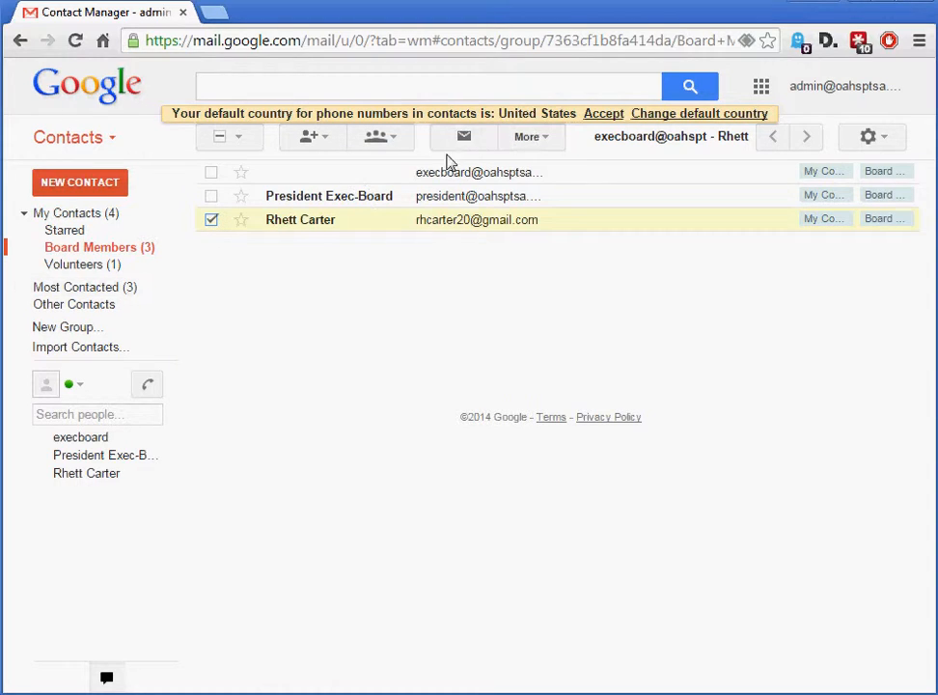
left_click(378, 138)
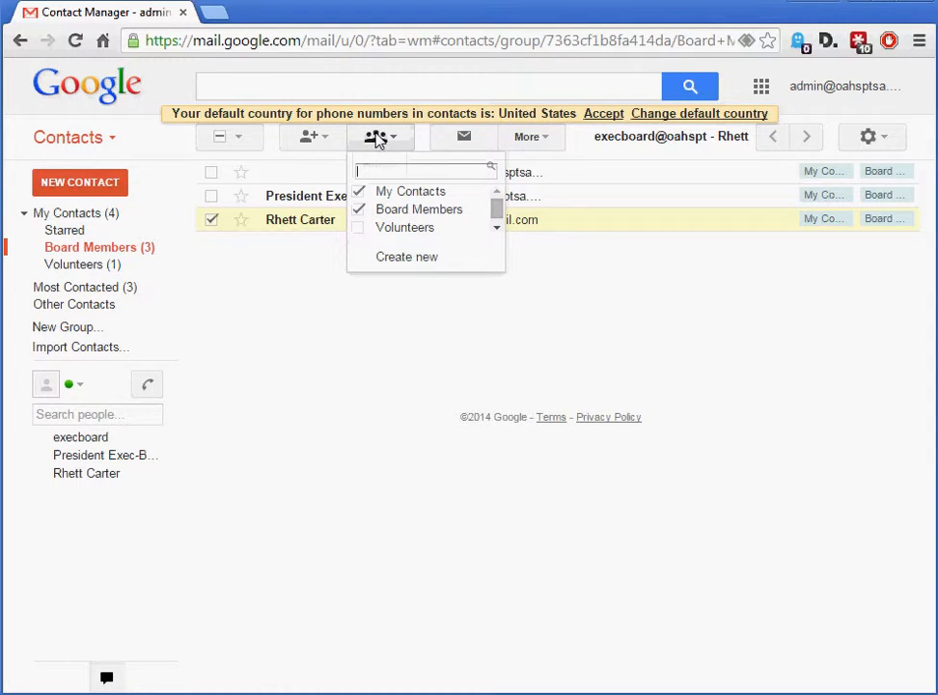
left_click(406, 259)
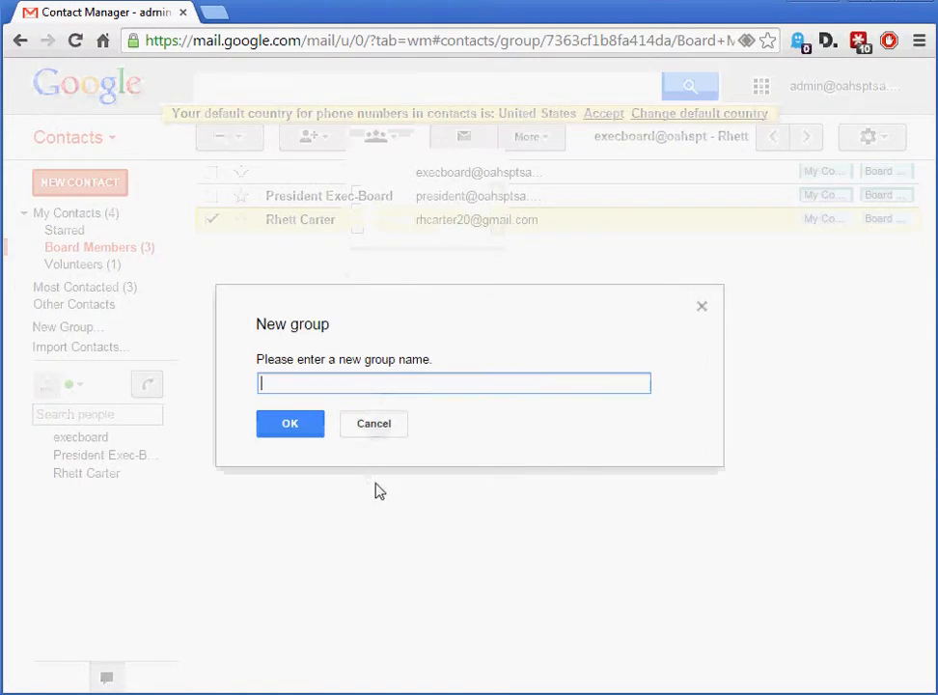
left_click(378, 432)
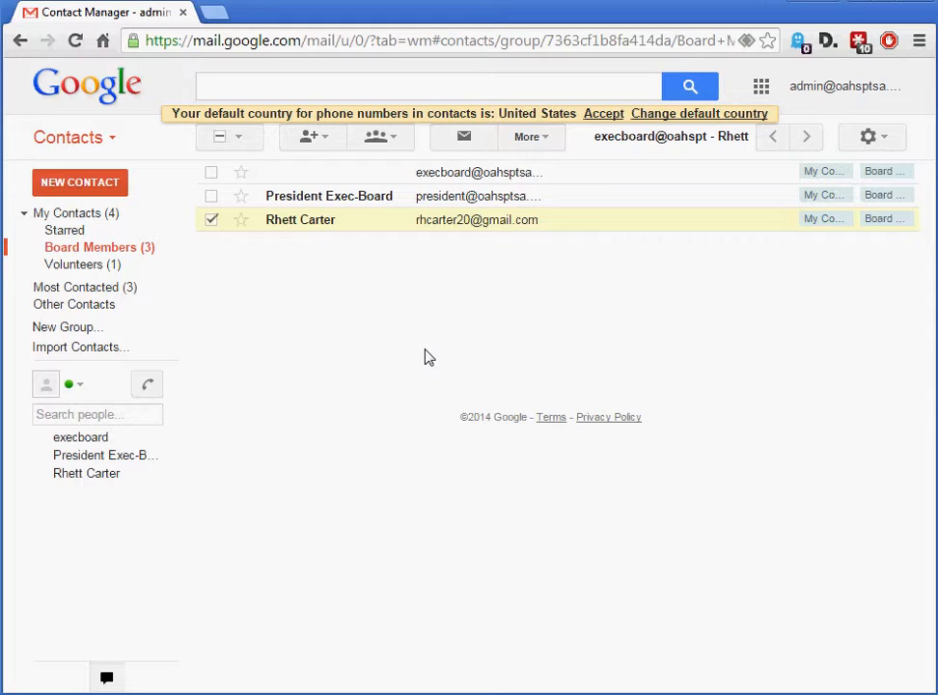
left_click(212, 221)
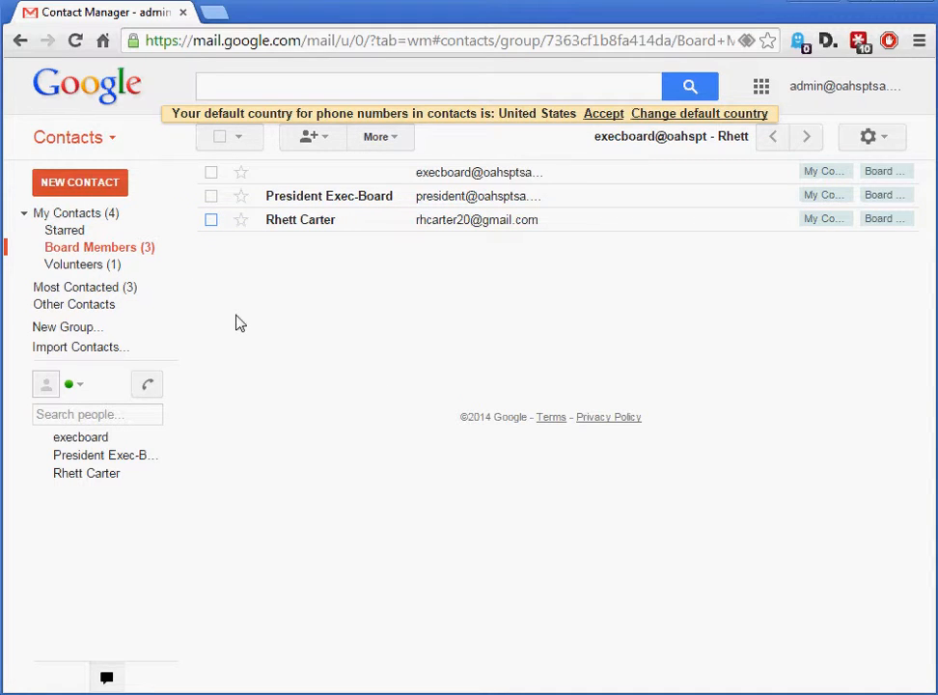